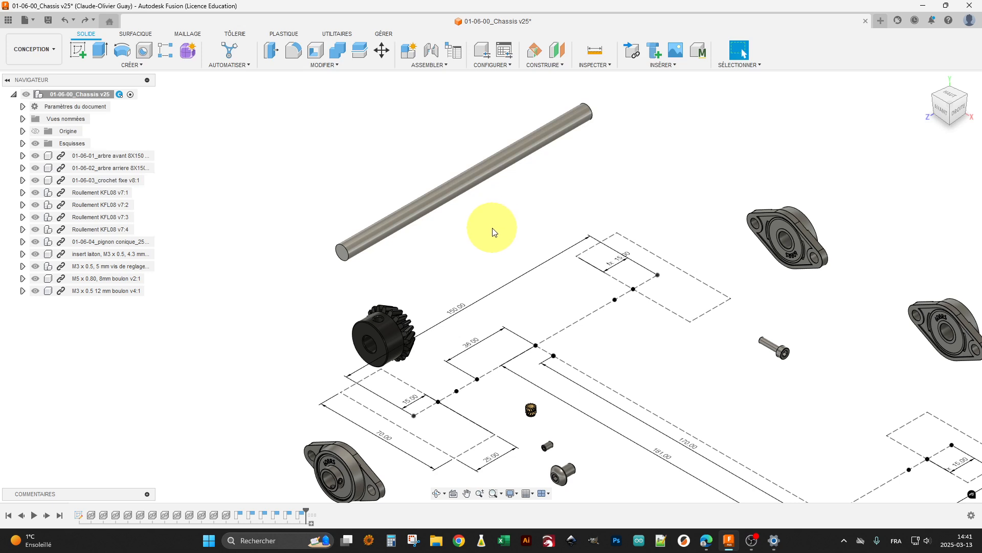
# Move the front shaft component point to point from its midpoint to the midpoint of the 150 mm sketch line, and capture the position.
pyautogui.press('m')
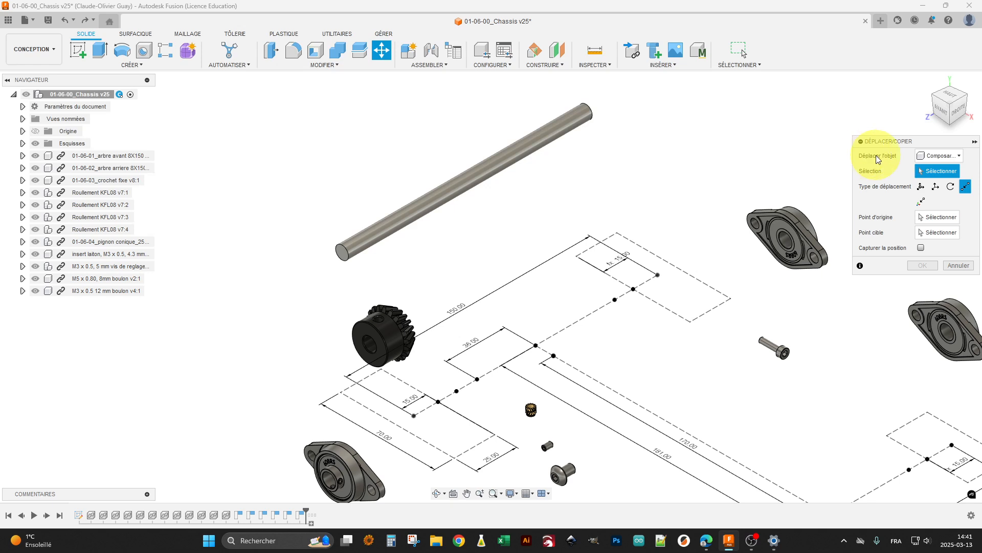
pyautogui.click(938, 156)
pyautogui.click(944, 173)
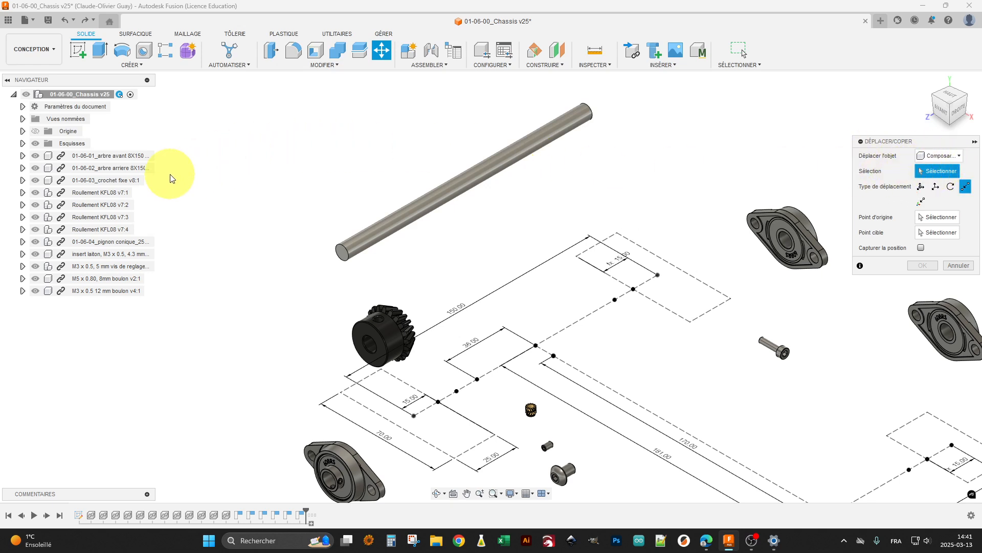
pyautogui.click(112, 157)
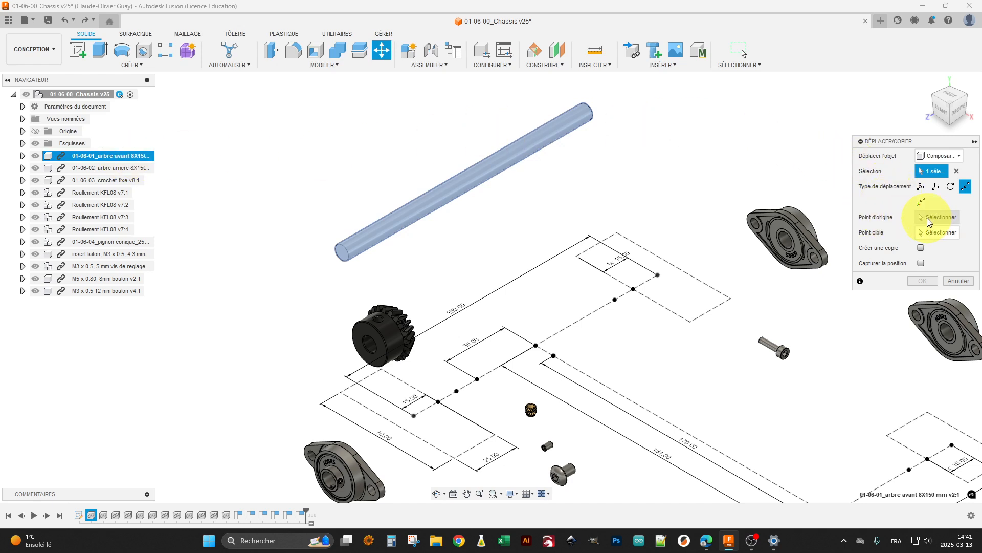
pyautogui.click(967, 189)
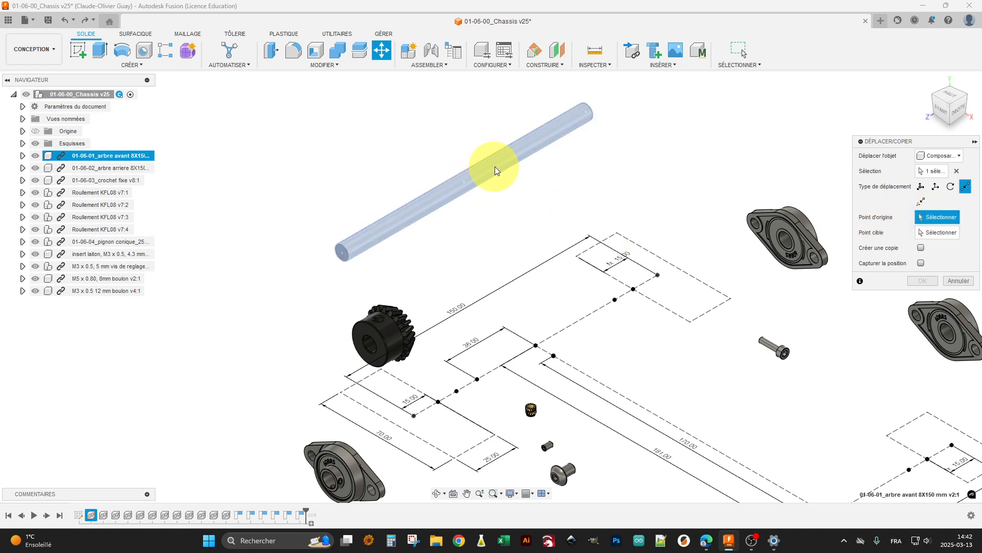
pyautogui.click(464, 186)
pyautogui.moveTo(501, 191)
pyautogui.mouseDown(button='middle')
pyautogui.moveTo(511, 228)
pyautogui.moveTo(513, 178)
pyautogui.mouseUp(button='middle')
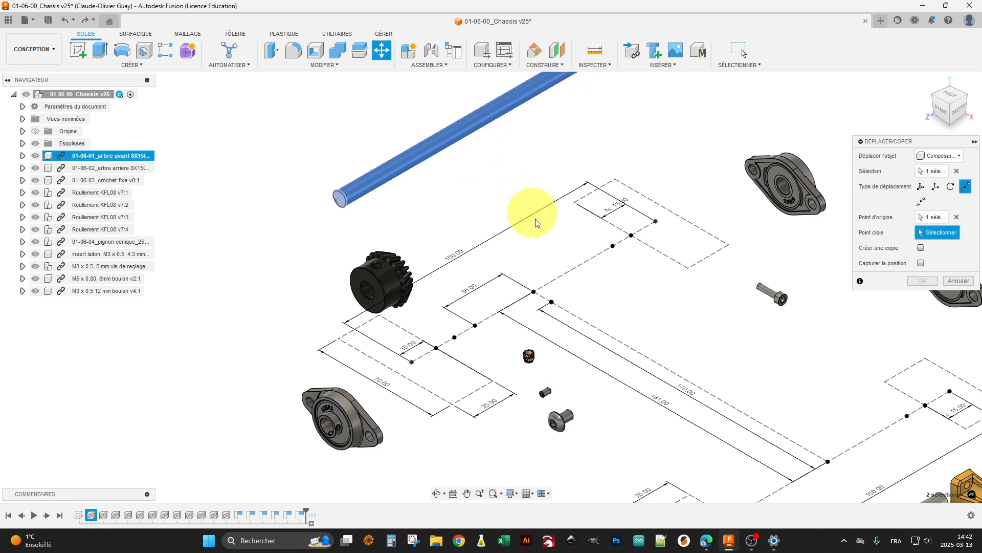
pyautogui.click(533, 295)
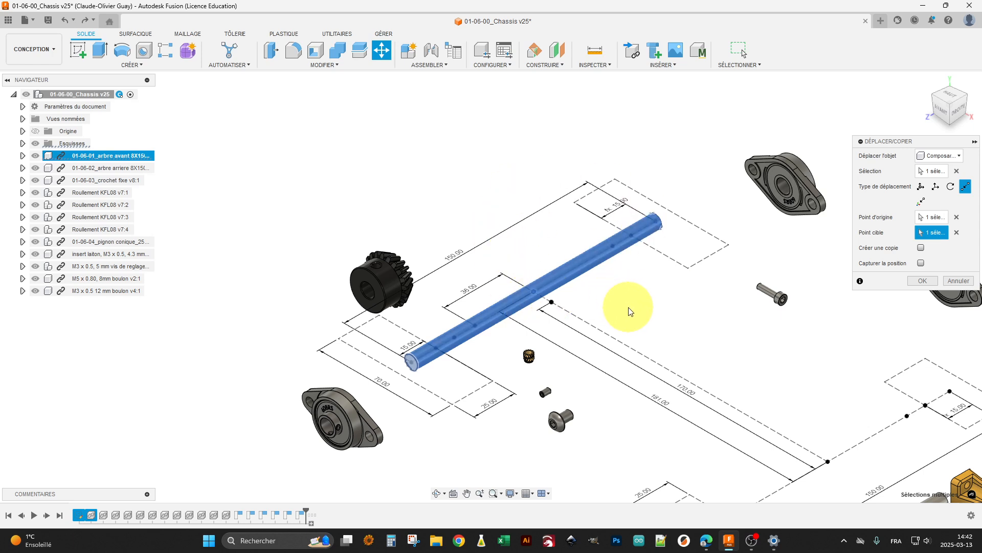
pyautogui.scroll(-3, 560, 276)
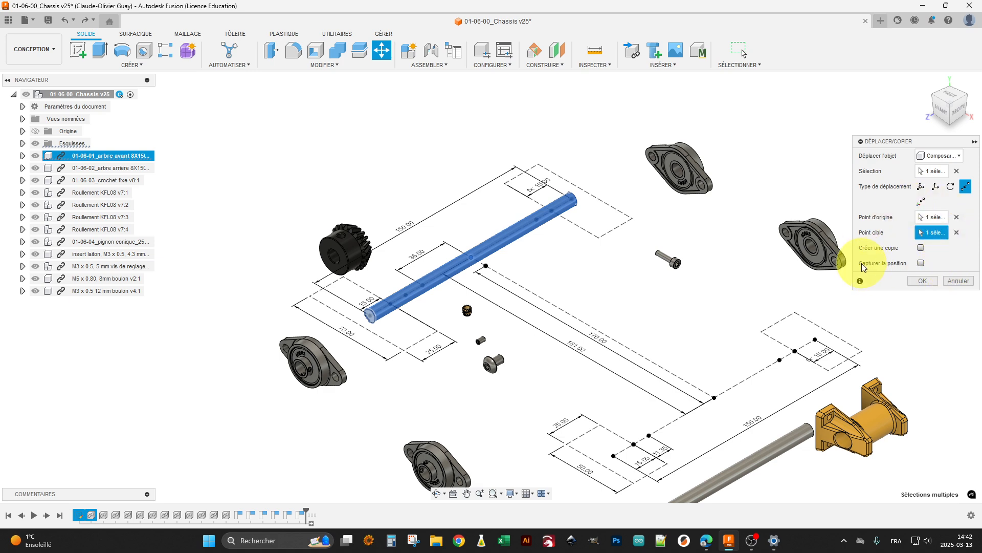
pyautogui.click(921, 263)
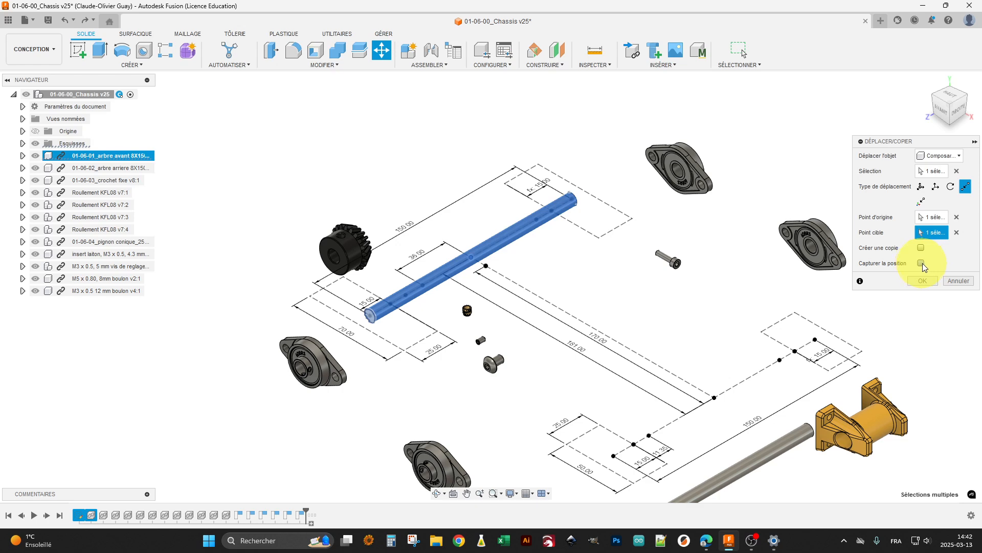
pyautogui.click(924, 280)
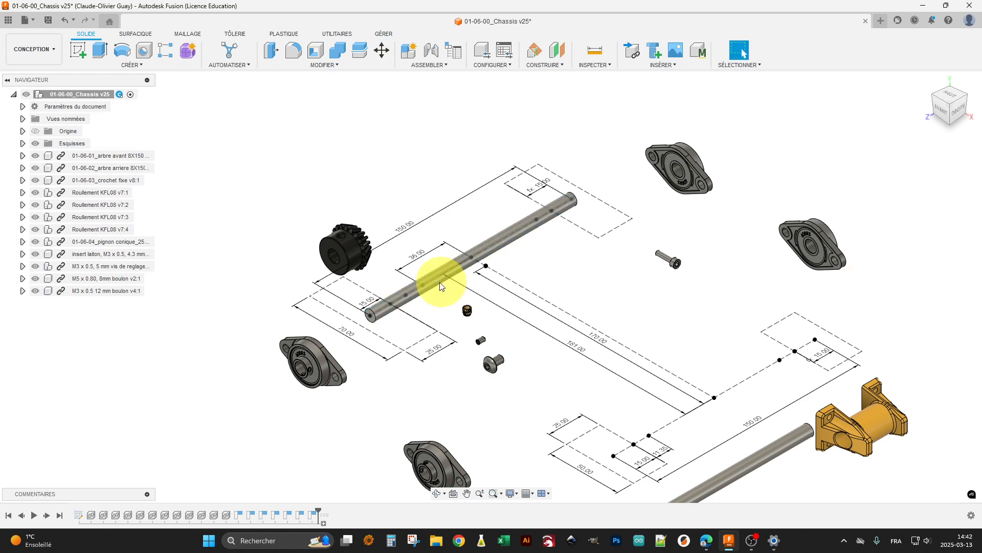
# Test the front shaft's freedom by moving it away from the sketch line, and undo the displacement.
pyautogui.scroll(5, 425, 281)
pyautogui.scroll(-3, 422, 284)
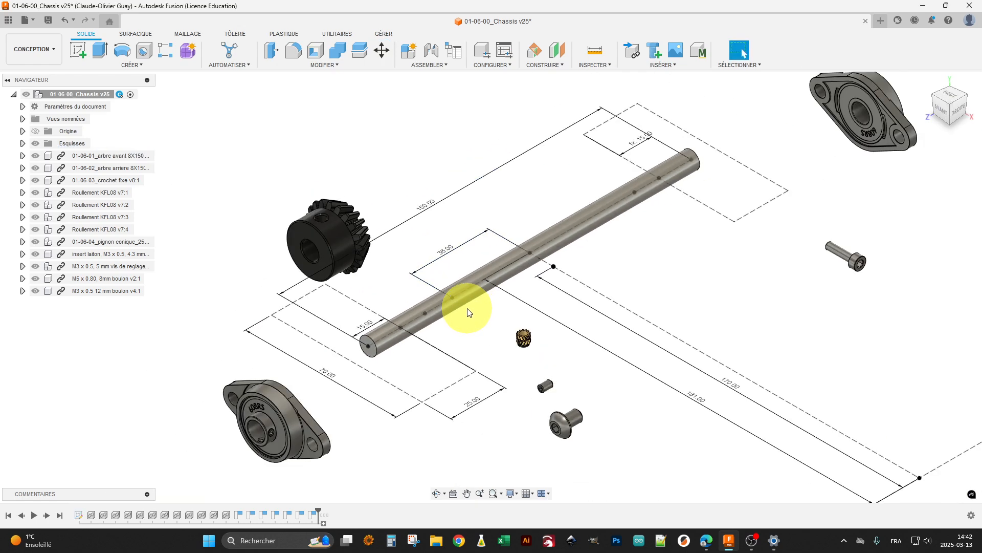
pyautogui.scroll(-2, 460, 281)
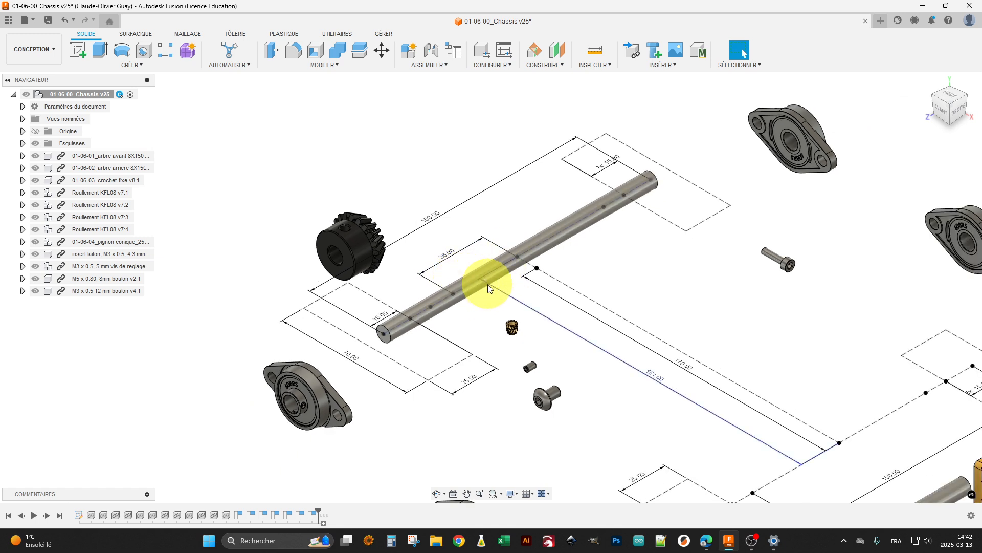
pyautogui.click(535, 250)
pyautogui.moveTo(545, 250)
pyautogui.mouseDown()
pyautogui.moveTo(711, 314)
pyautogui.moveTo(751, 318)
pyautogui.mouseUp()
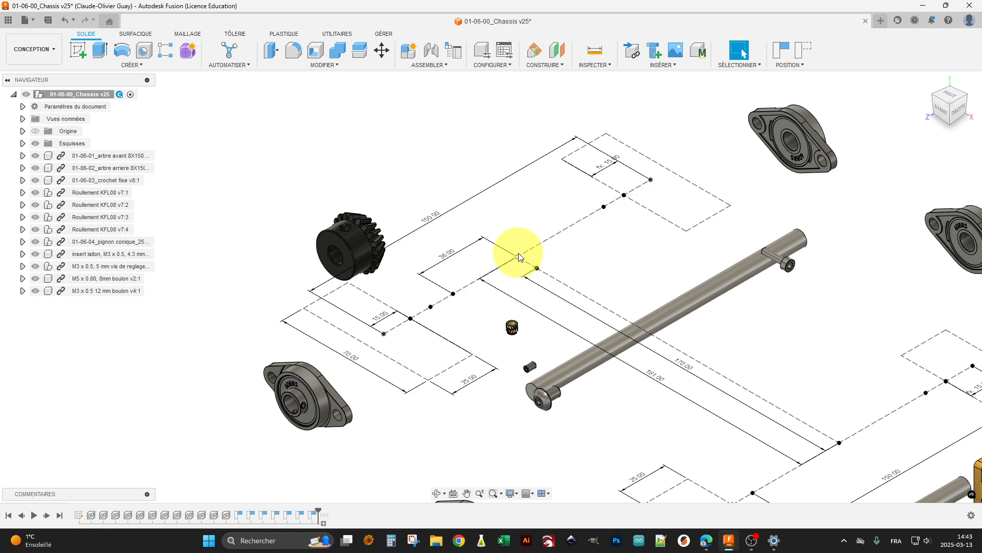
pyautogui.hotkey('ctrl', 'z')
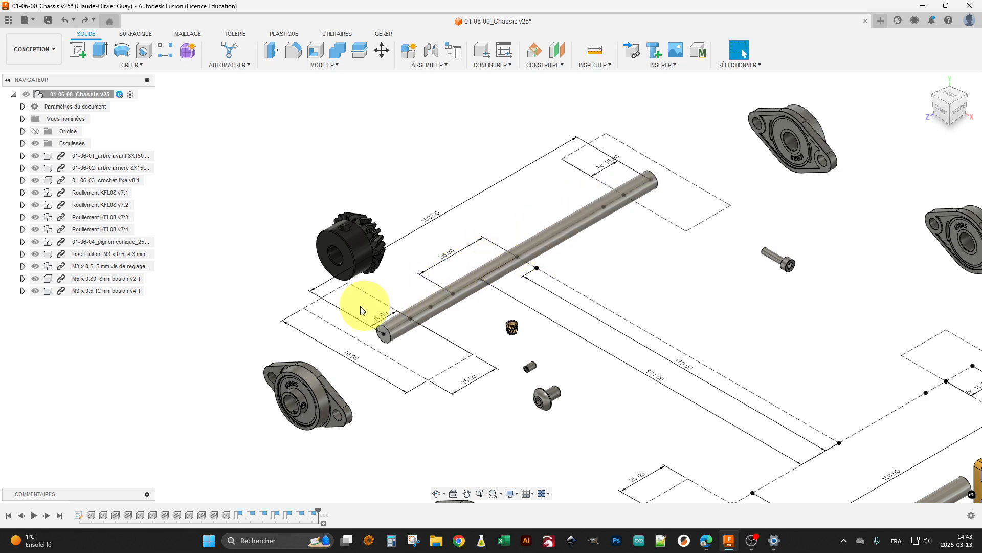
# Move the bevel pinion point to point from its hub-side bore centre to the sketch point 36 mm from the shaft's midpoint, capturing the position.
pyautogui.scroll(3, 302, 301)
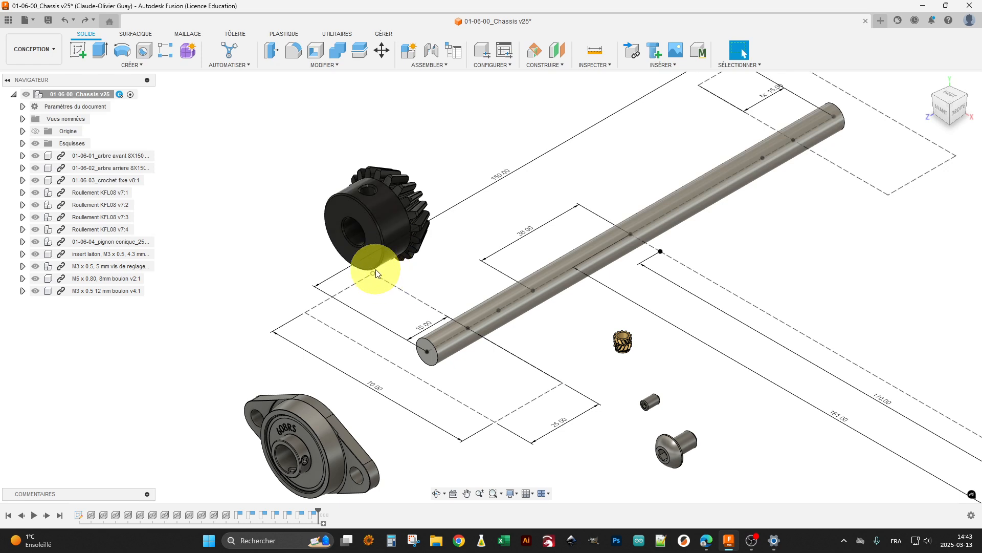
pyautogui.press('m')
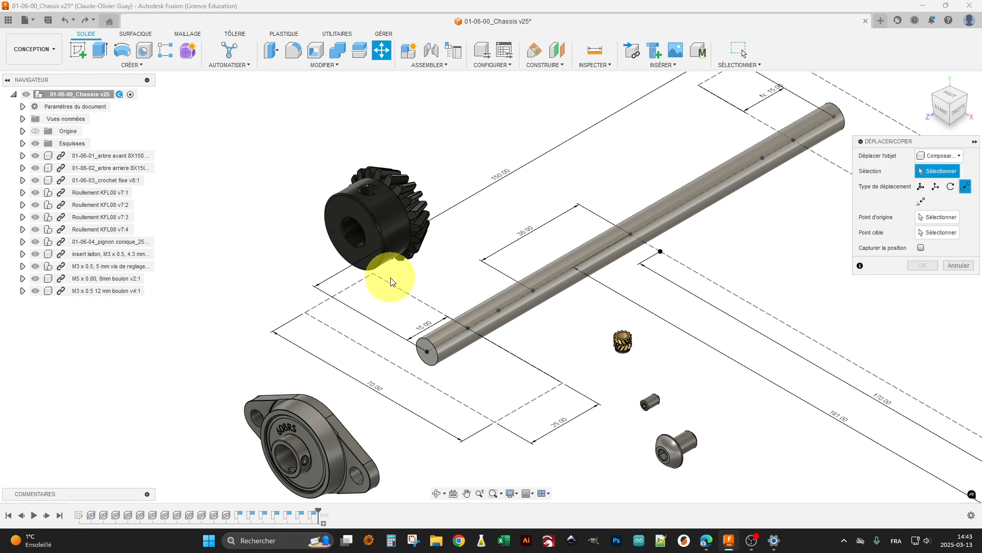
pyautogui.click(372, 241)
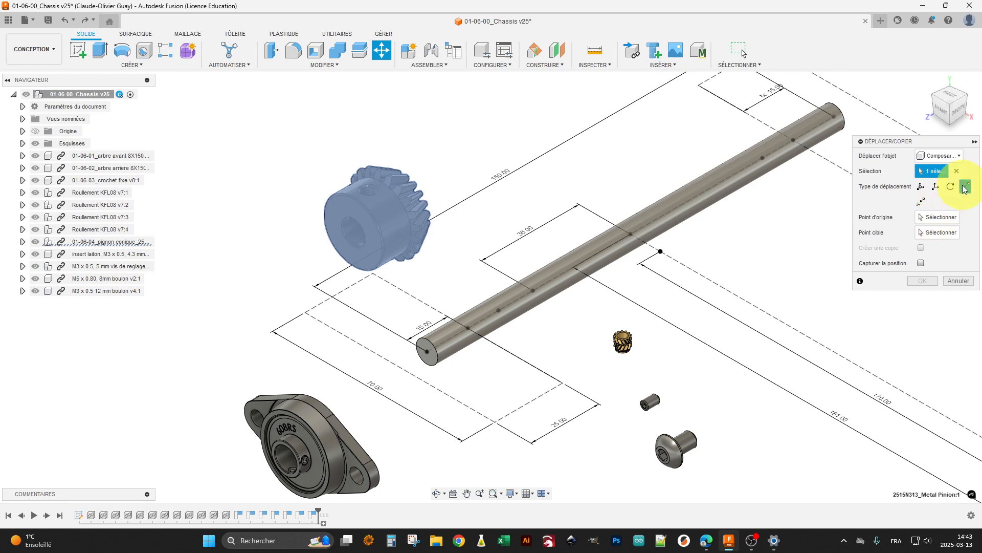
pyautogui.click(877, 219)
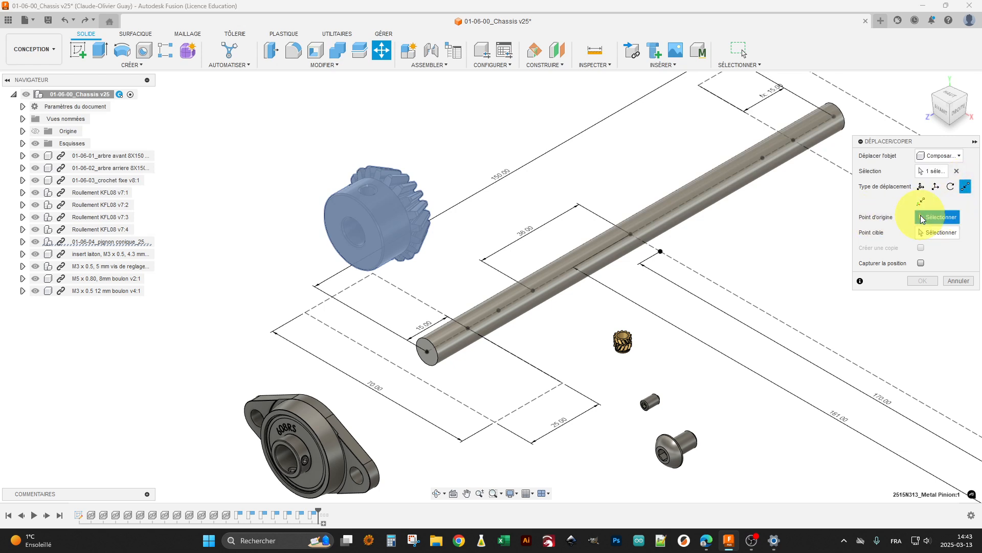
pyautogui.scroll(5, 352, 255)
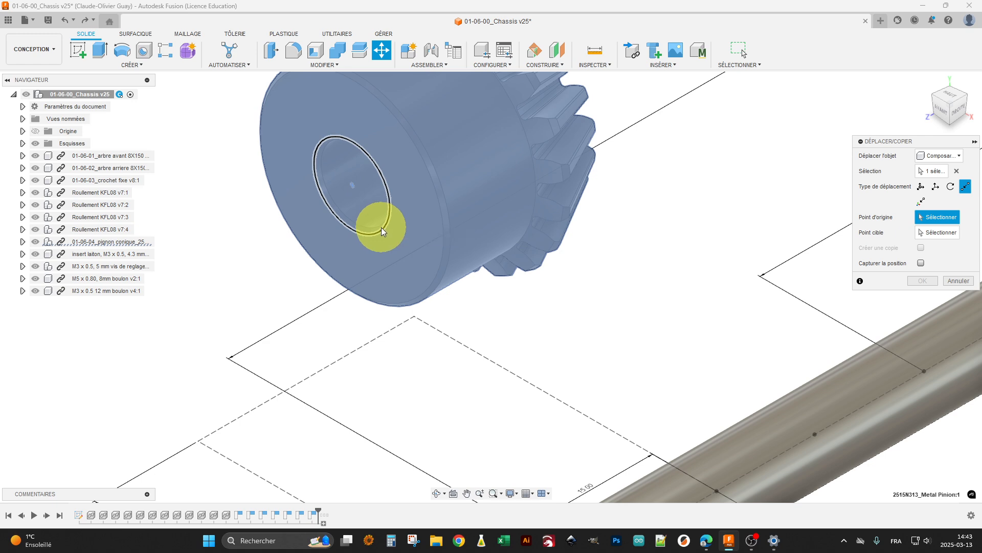
pyautogui.click(380, 229)
pyautogui.scroll(-5, 410, 251)
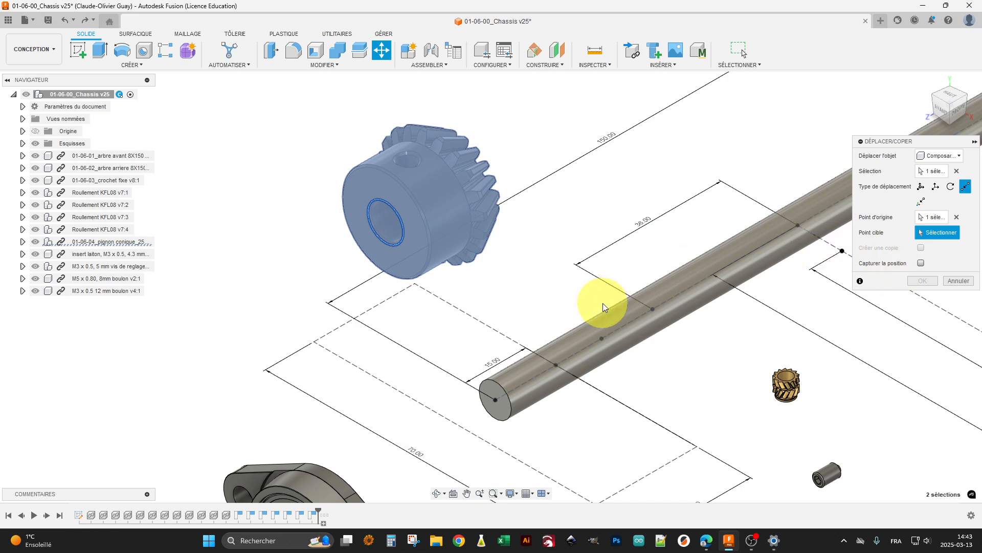
pyautogui.click(652, 309)
pyautogui.moveTo(684, 330); pyautogui.dragTo(554, 342, button='middle')
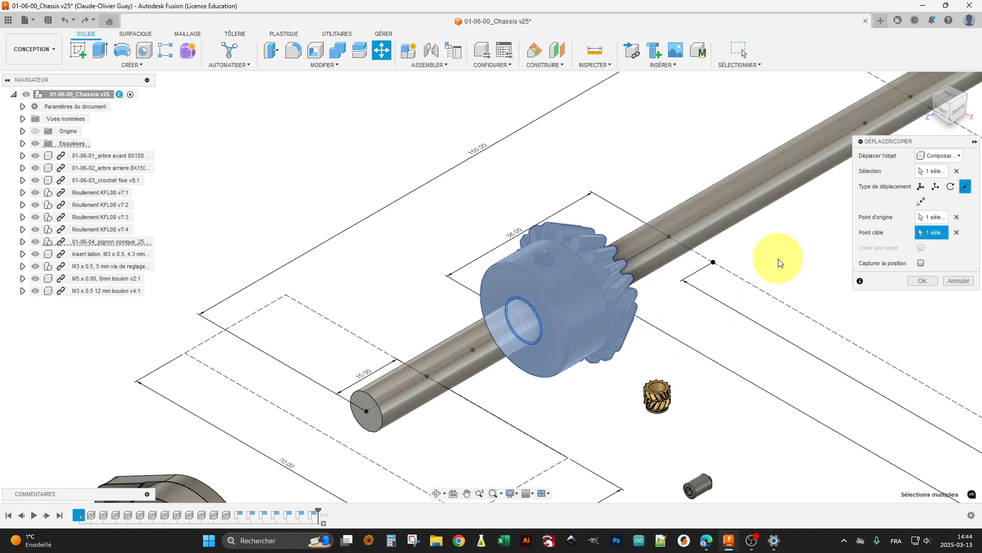
pyautogui.click(921, 263)
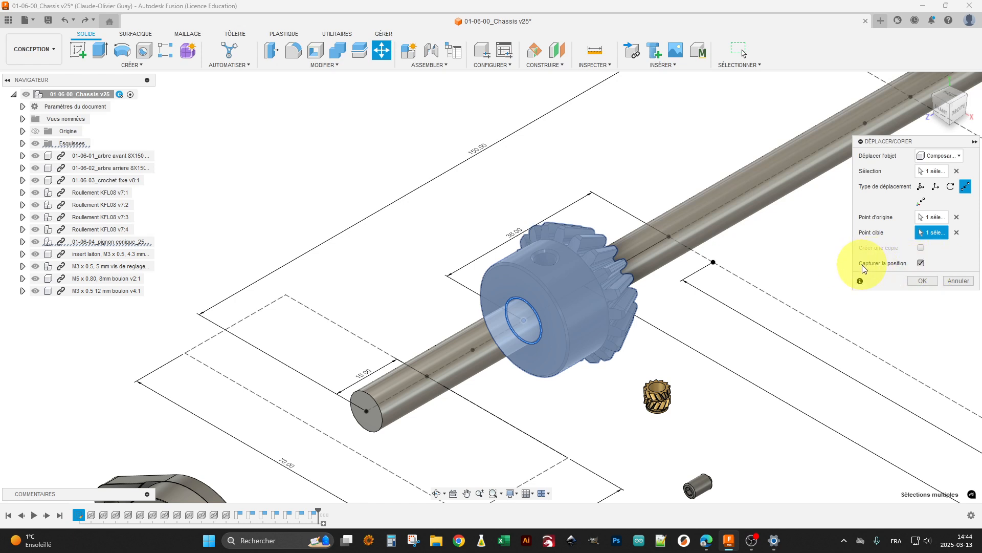
pyautogui.click(921, 281)
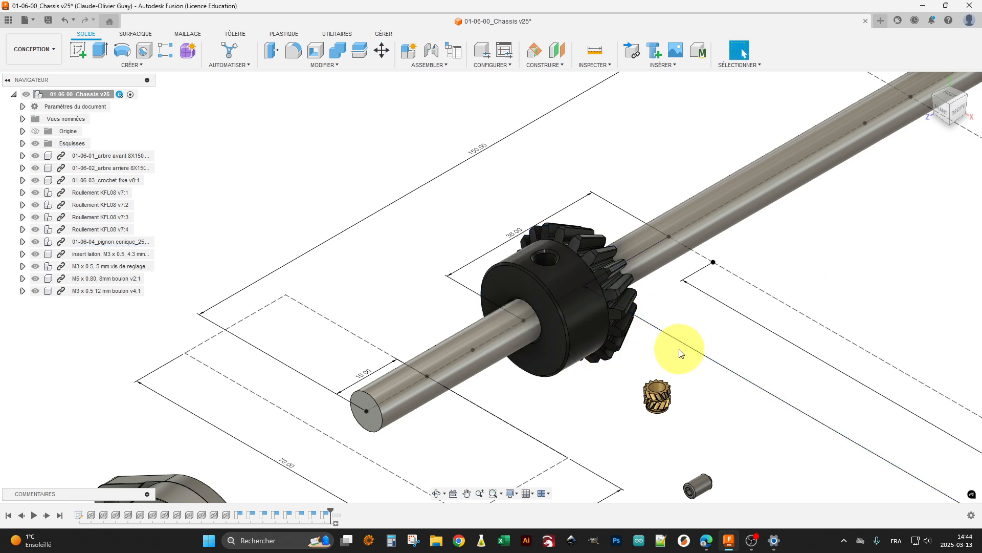
# Create a rigid group from the bevel pinion and the front shaft, with child components included.
pyautogui.scroll(3, 561, 351)
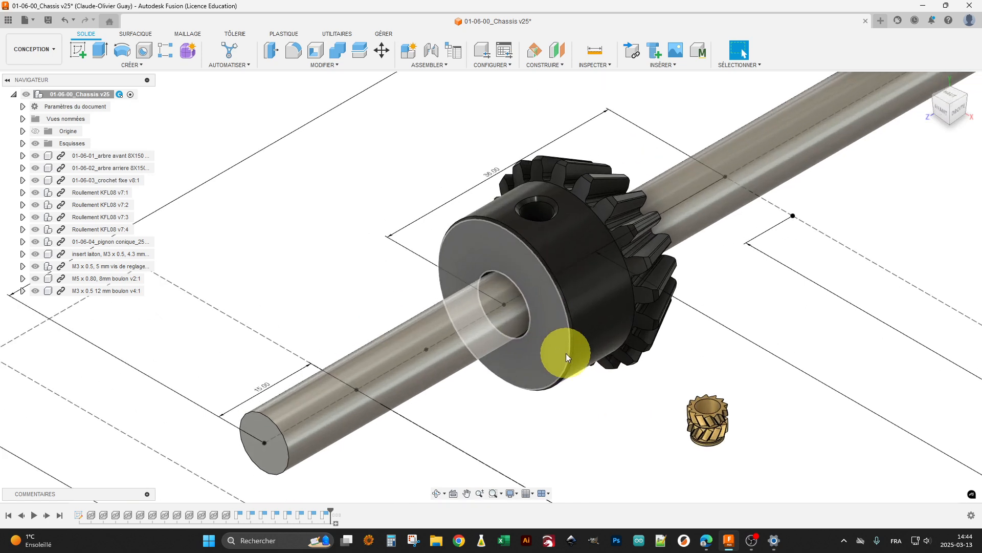
pyautogui.keyDown('shift'); pyautogui.moveTo(566, 353); pyautogui.dragTo(605, 368, button='middle'); pyautogui.keyUp('shift')
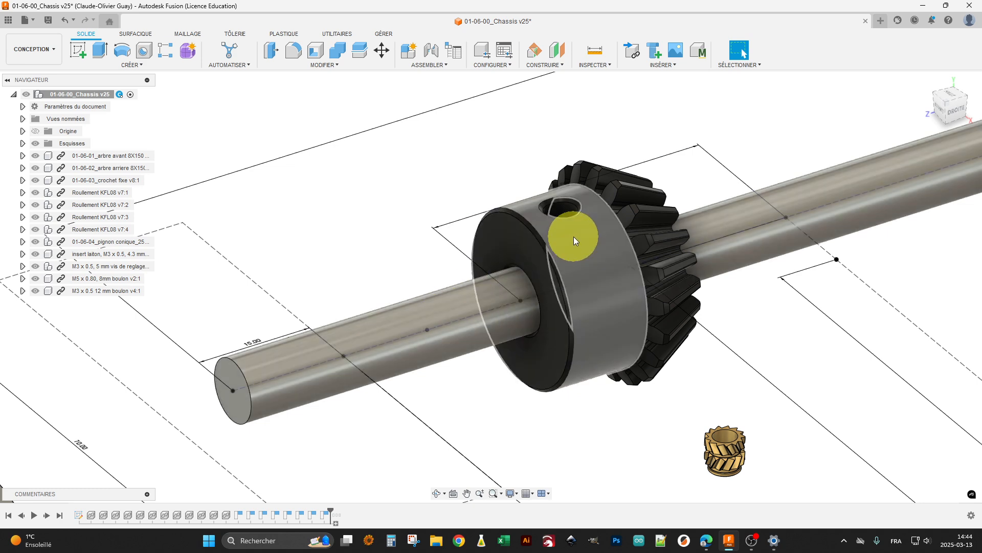
pyautogui.scroll(-3, 505, 306)
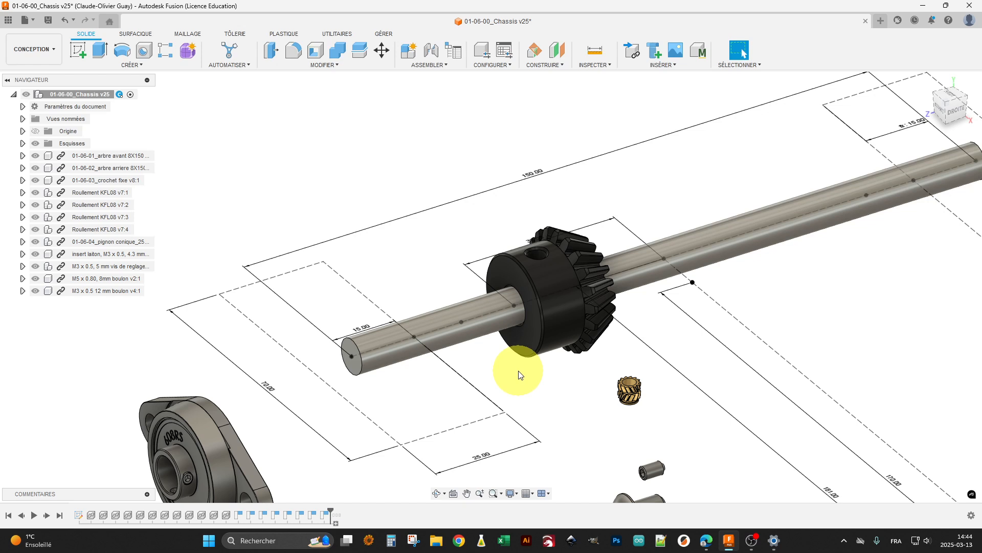
pyautogui.press('s')
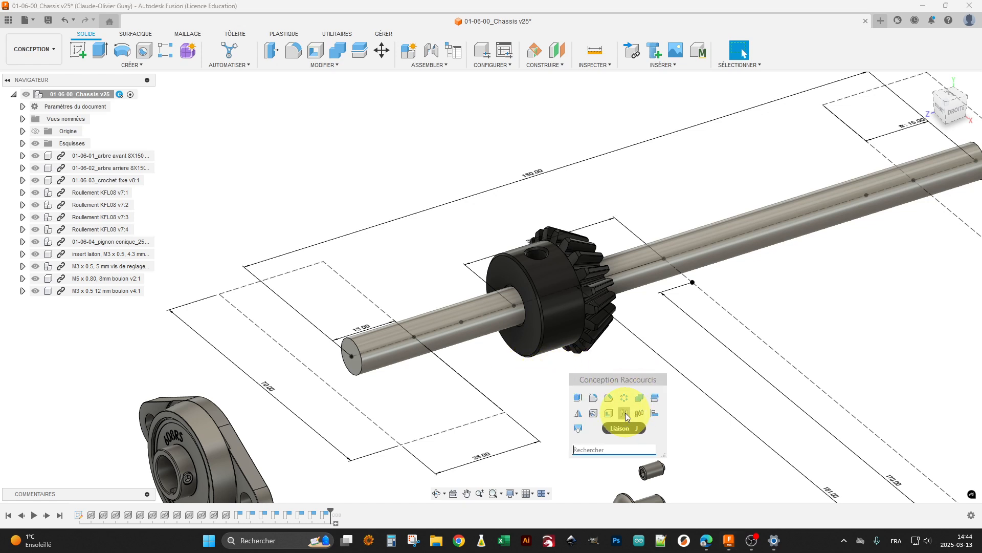
pyautogui.click(607, 448)
pyautogui.write('groupe')
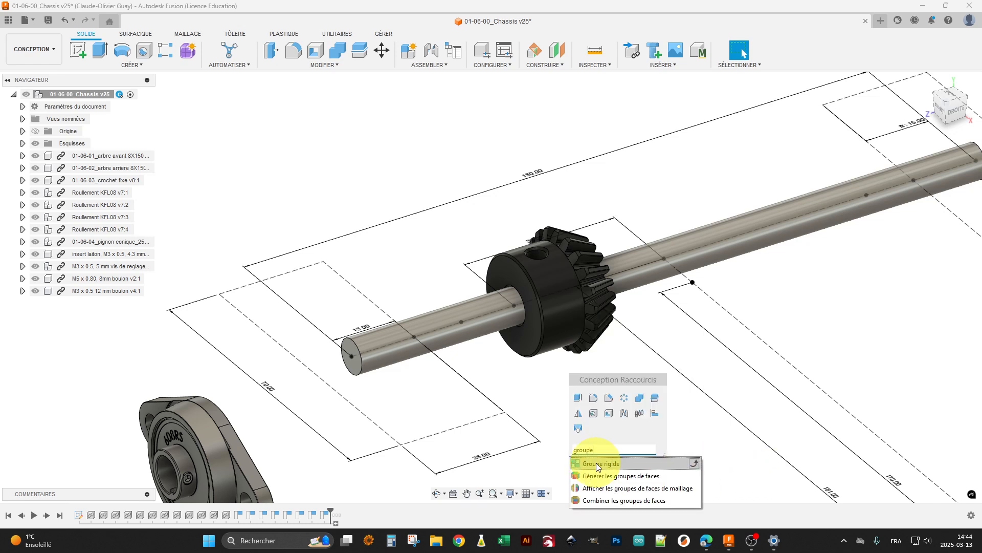
pyautogui.click(596, 464)
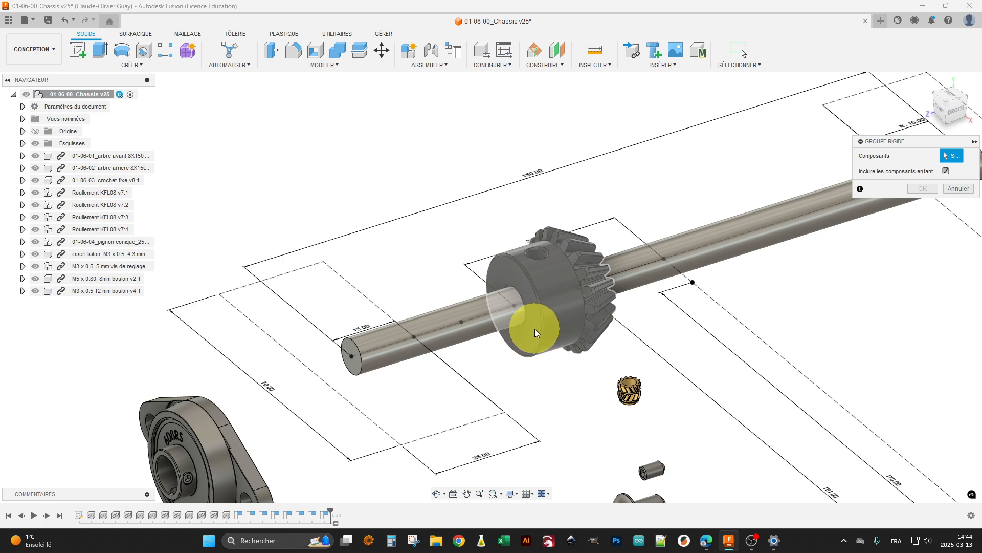
pyautogui.click(563, 312)
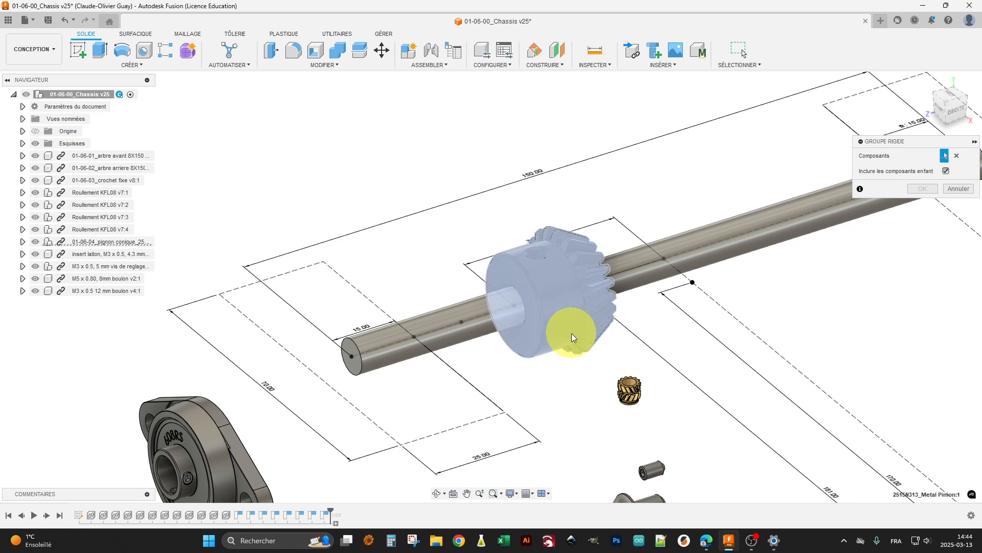
pyautogui.click(475, 308)
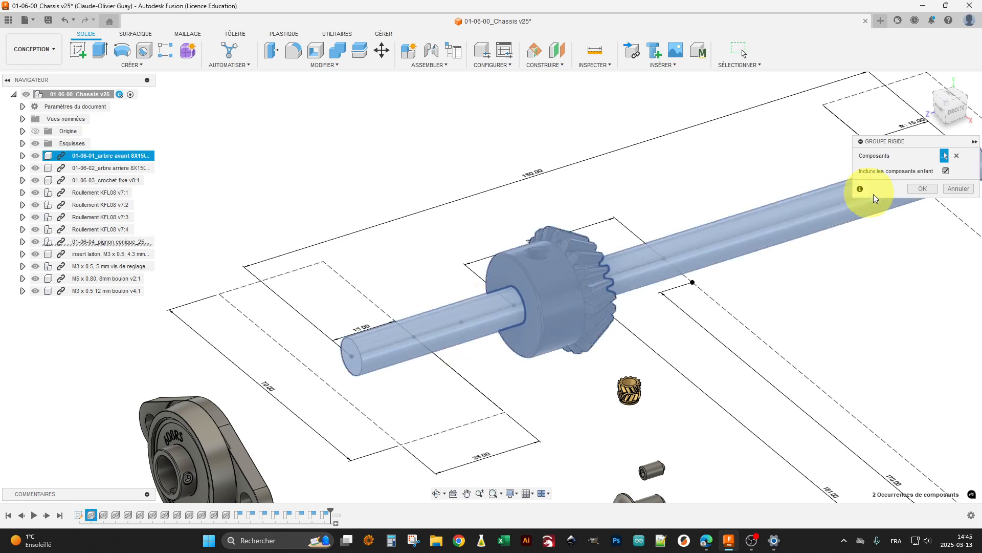
pyautogui.click(916, 188)
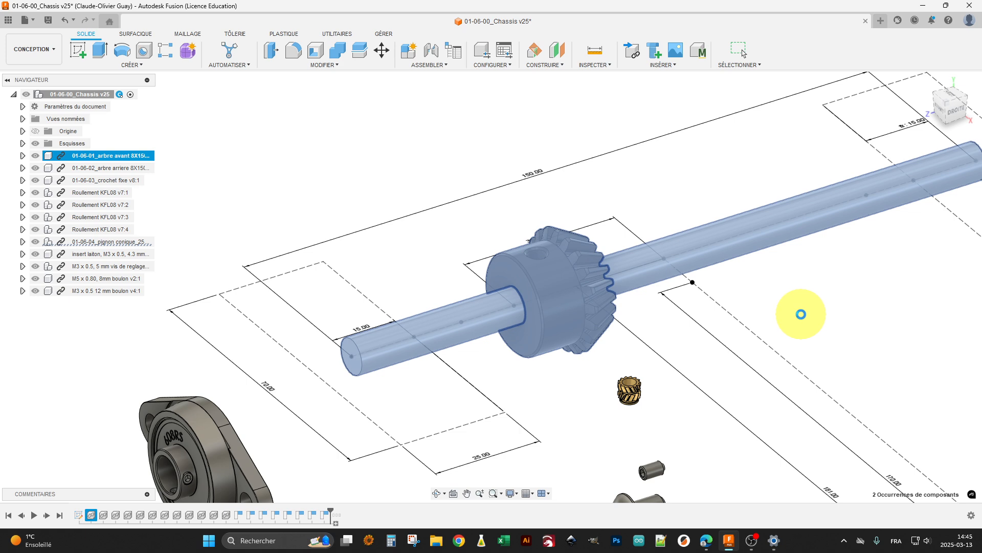
# Test the rigid group by moving the shaft and pinion off the sketch, and restore their position on the sketch line.
pyautogui.scroll(-3, 794, 312)
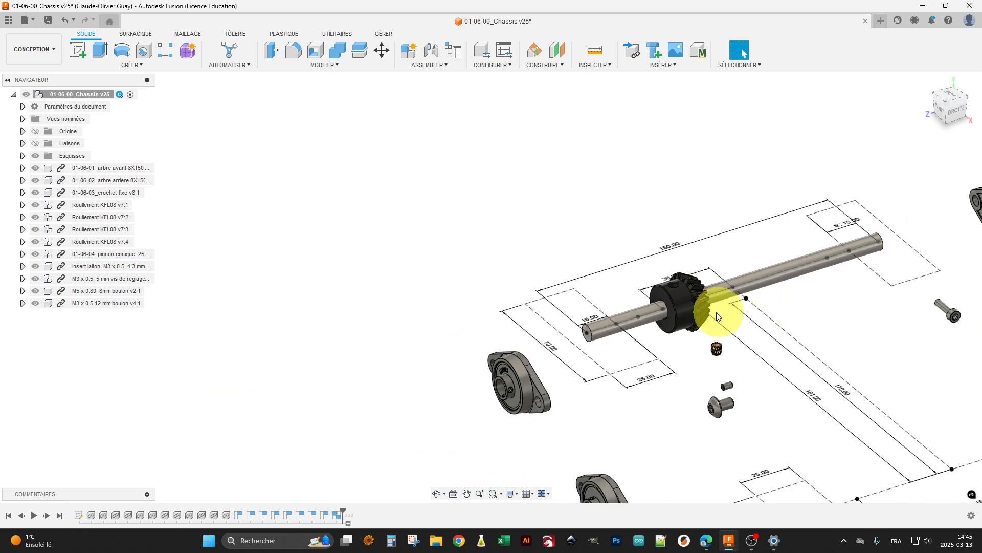
pyautogui.moveTo(680, 299); pyautogui.dragTo(570, 259)
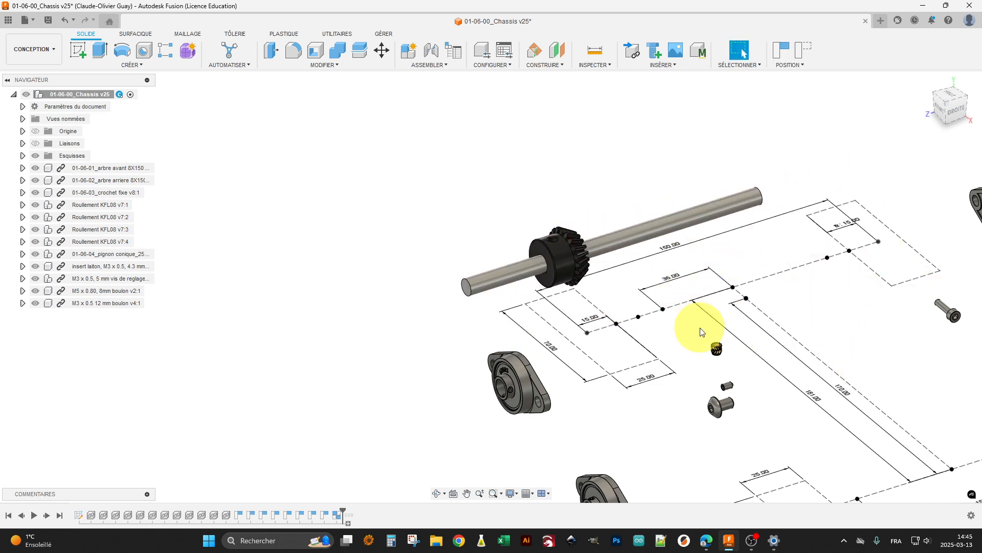
pyautogui.moveTo(787, 324); pyautogui.dragTo(637, 329, button='middle')
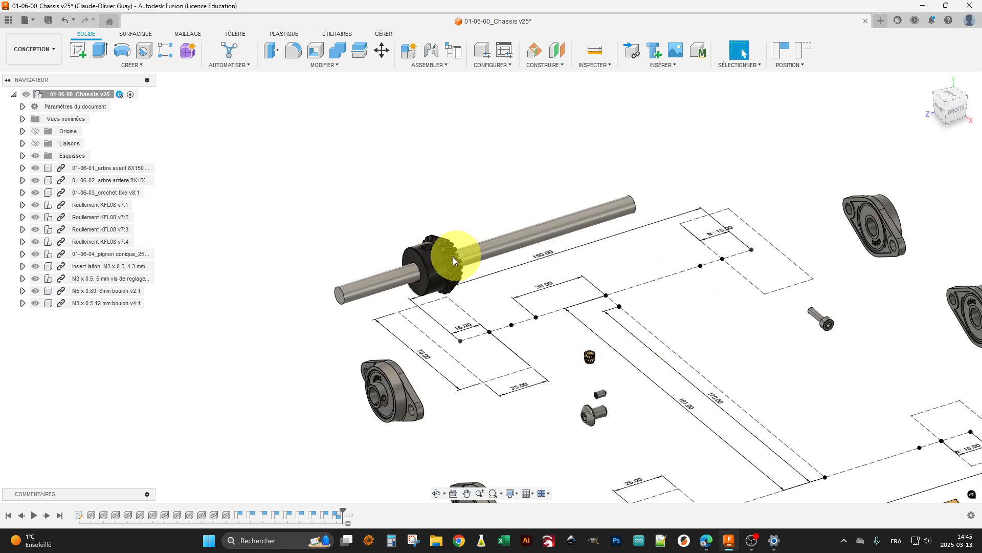
pyautogui.moveTo(442, 264)
pyautogui.mouseDown()
pyautogui.moveTo(647, 285)
pyautogui.moveTo(625, 296)
pyautogui.mouseUp()
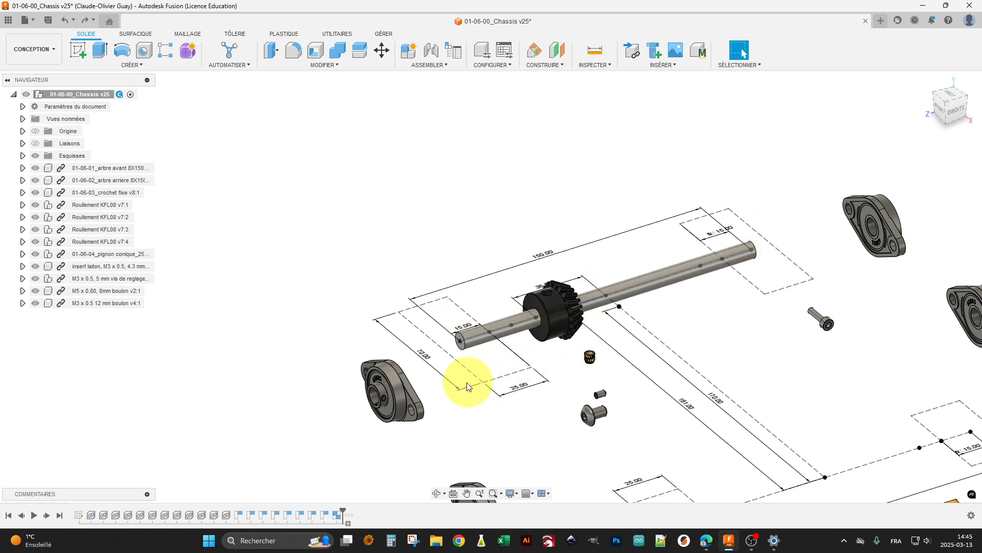
# Start a joint between the front flange bearing's outer bore centre and the near end centre of the front shaft.
pyautogui.scroll(5, 467, 386)
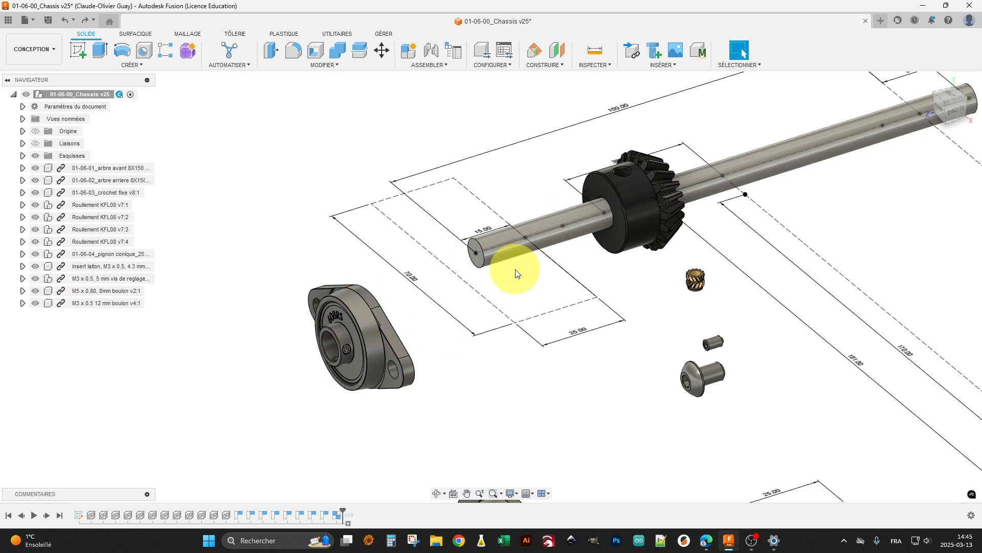
pyautogui.press('s')
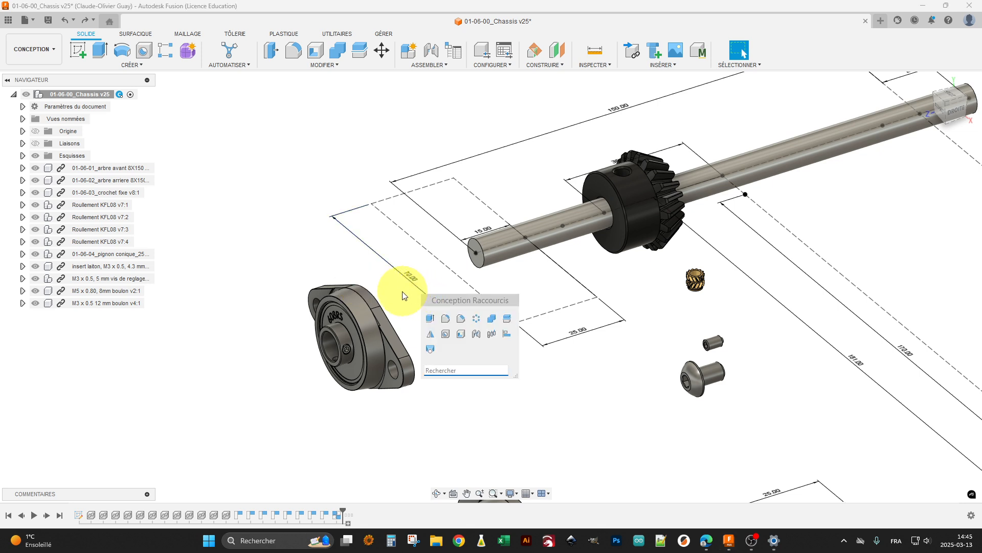
pyautogui.click(474, 335)
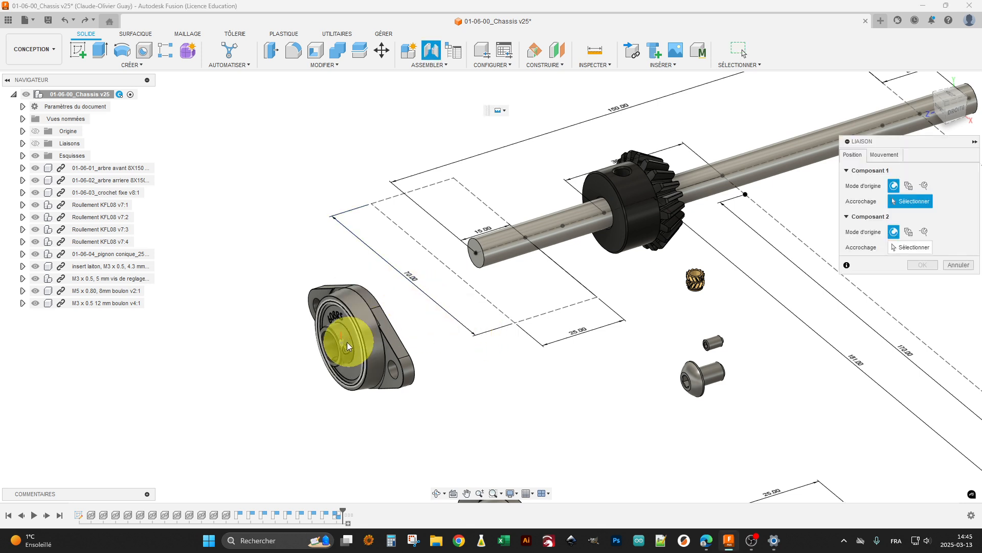
pyautogui.scroll(2, 338, 358)
pyautogui.scroll(2, 335, 369)
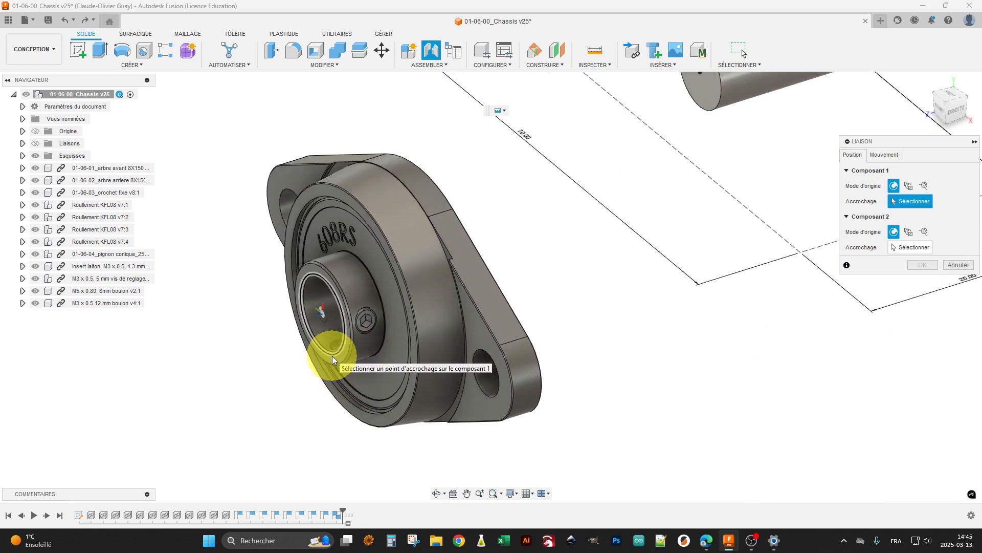
pyautogui.click(333, 354)
pyautogui.scroll(-2, 506, 338)
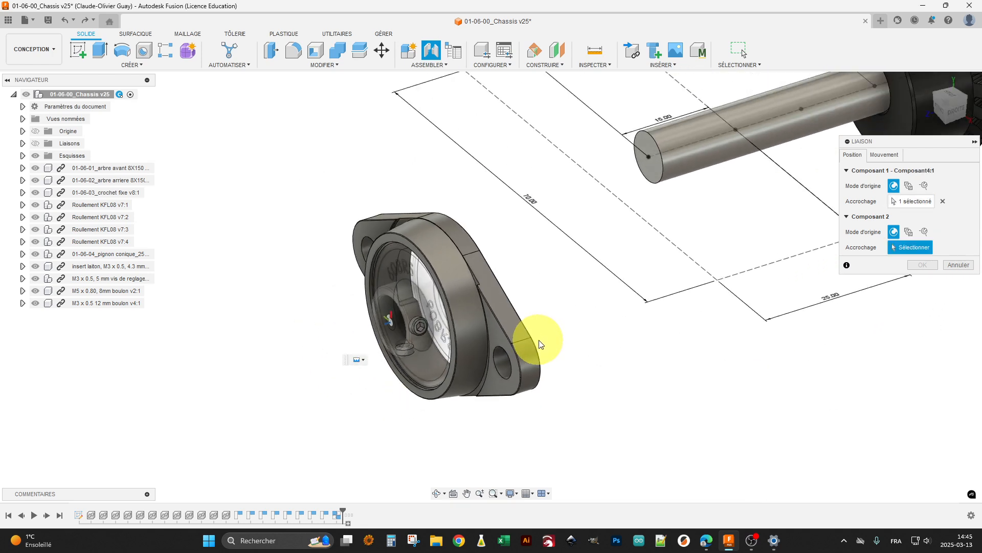
pyautogui.click(658, 191)
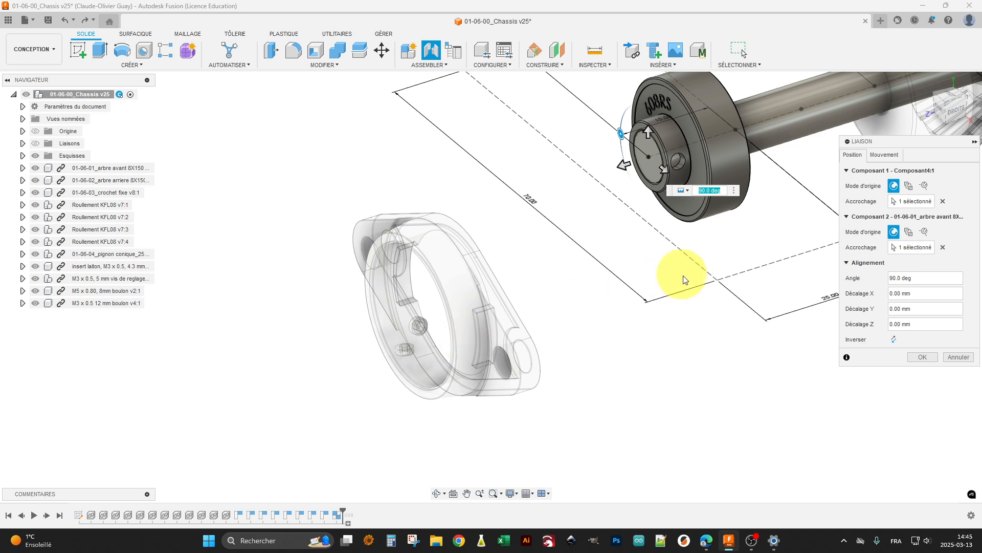
# Set the bearing joint's Z offset to -15 mm to position the bearing inward along the front shaft.
pyautogui.moveTo(704, 257); pyautogui.dragTo(543, 399, button='middle')
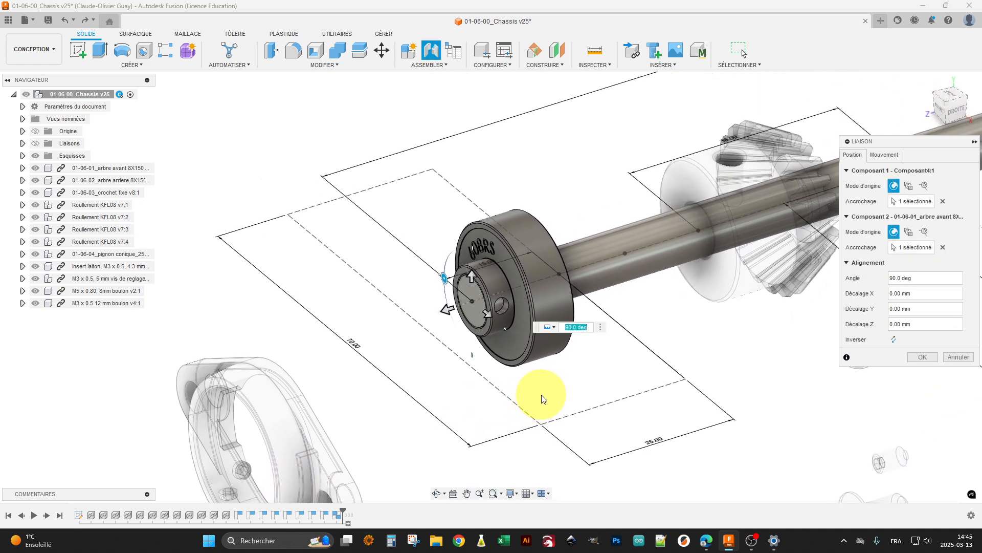
pyautogui.click(448, 310)
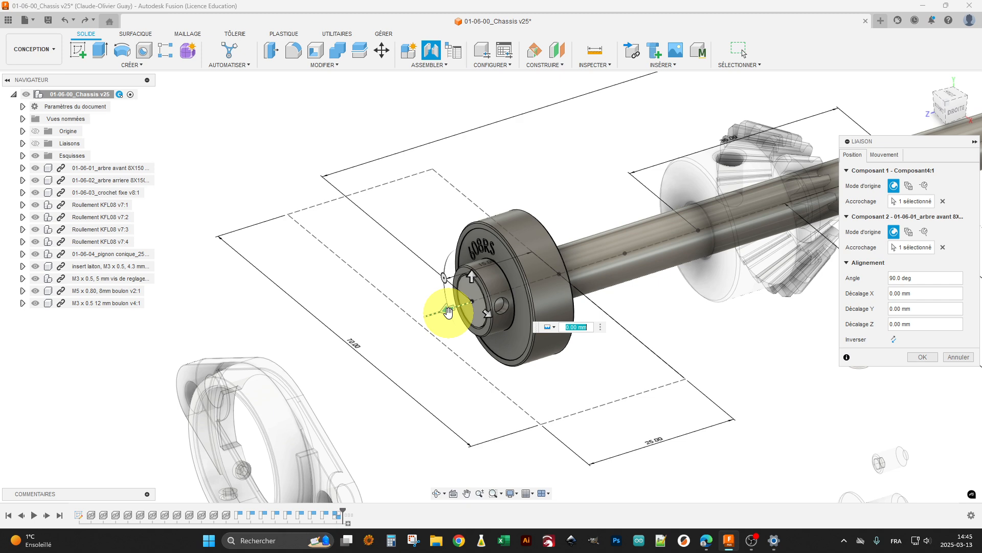
pyautogui.keyDown('shift'); pyautogui.moveTo(522, 237); pyautogui.dragTo(545, 283, button='middle'); pyautogui.keyUp('shift')
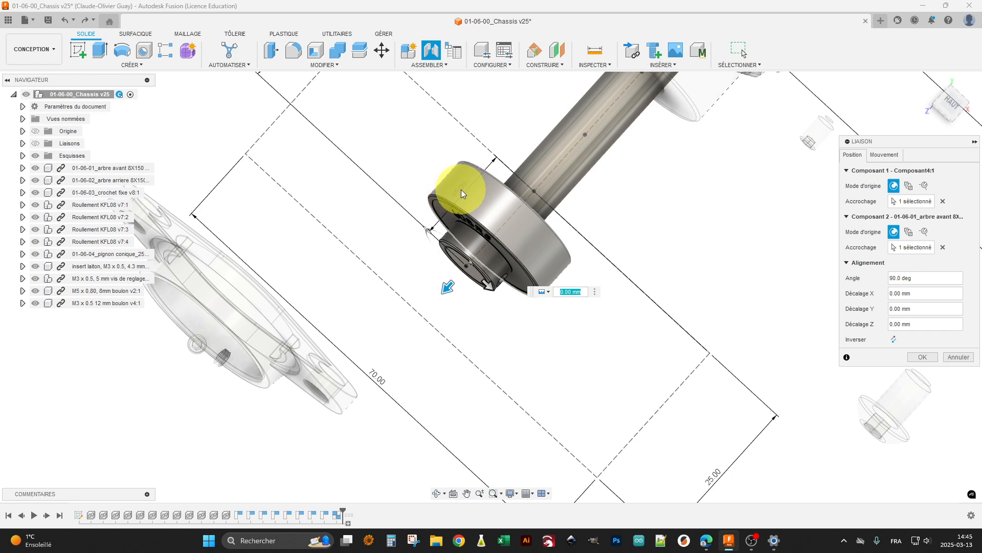
pyautogui.keyDown('shift'); pyautogui.moveTo(498, 318); pyautogui.dragTo(518, 304, button='middle'); pyautogui.keyUp('shift')
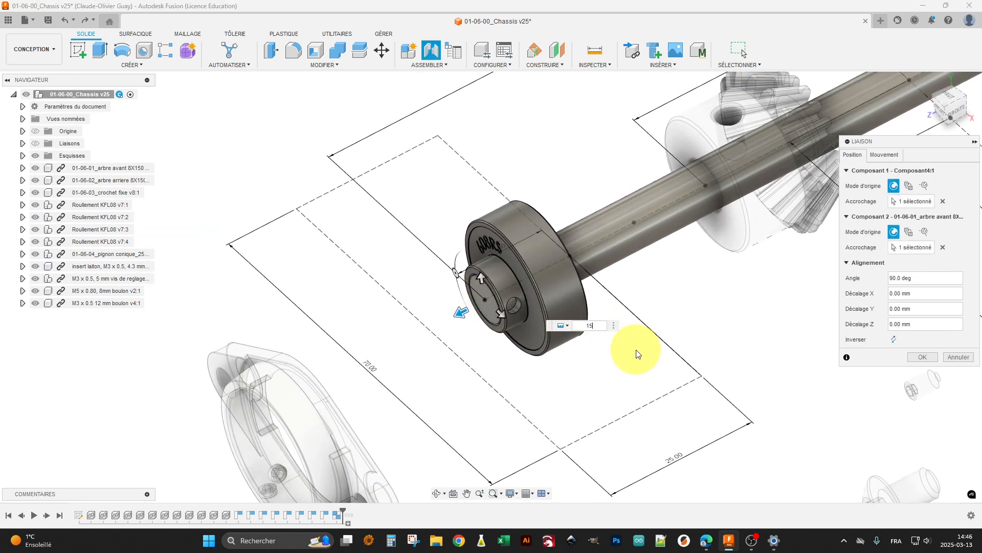
pyautogui.press('Return')
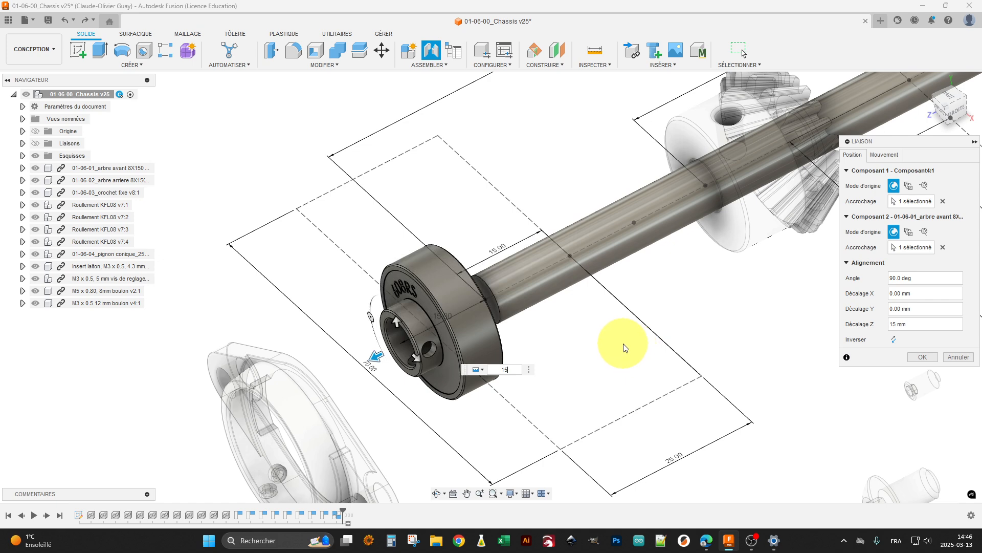
pyautogui.press('Return')
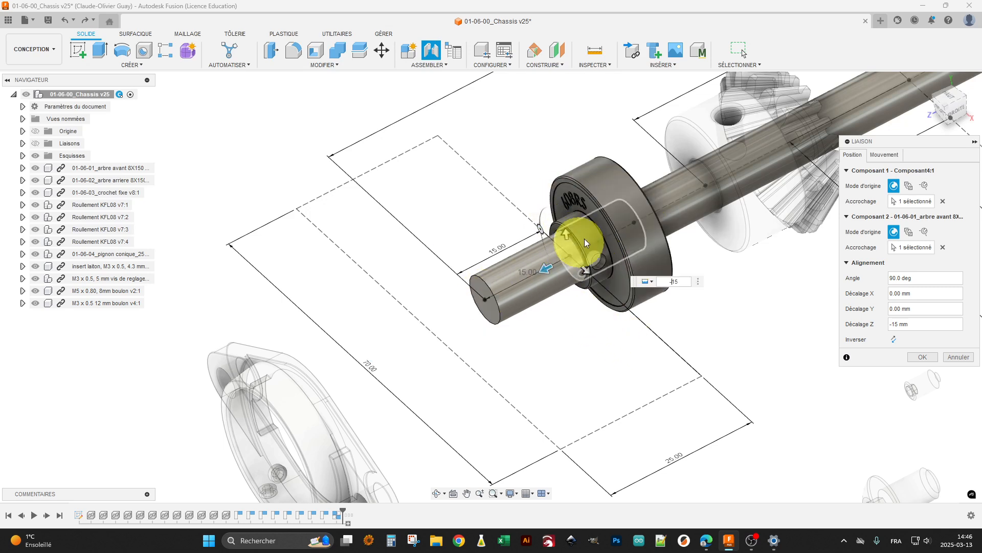
# Give the bearing joint a revolute motion about the Z axis and create it.
pyautogui.click(883, 155)
pyautogui.click(940, 170)
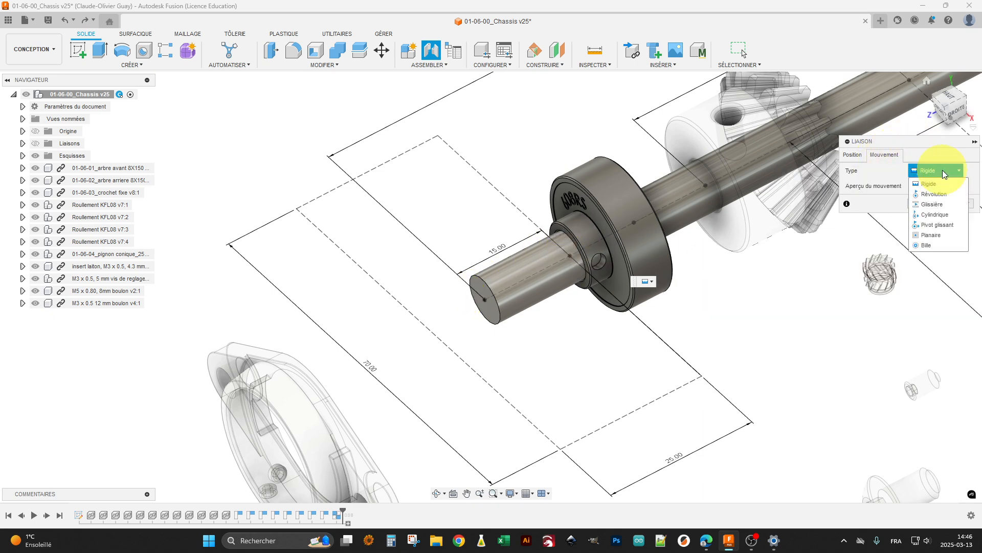
pyautogui.click(925, 196)
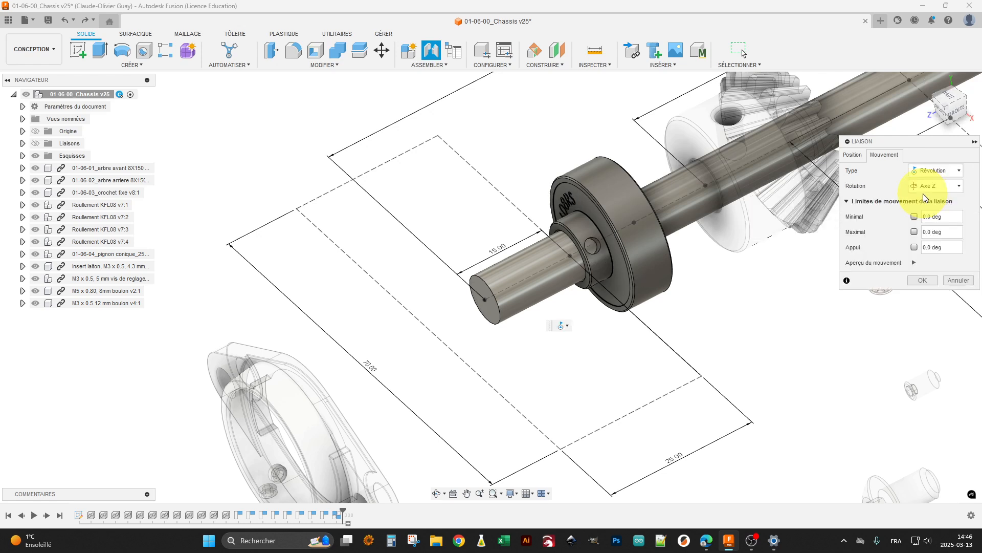
pyautogui.click(925, 280)
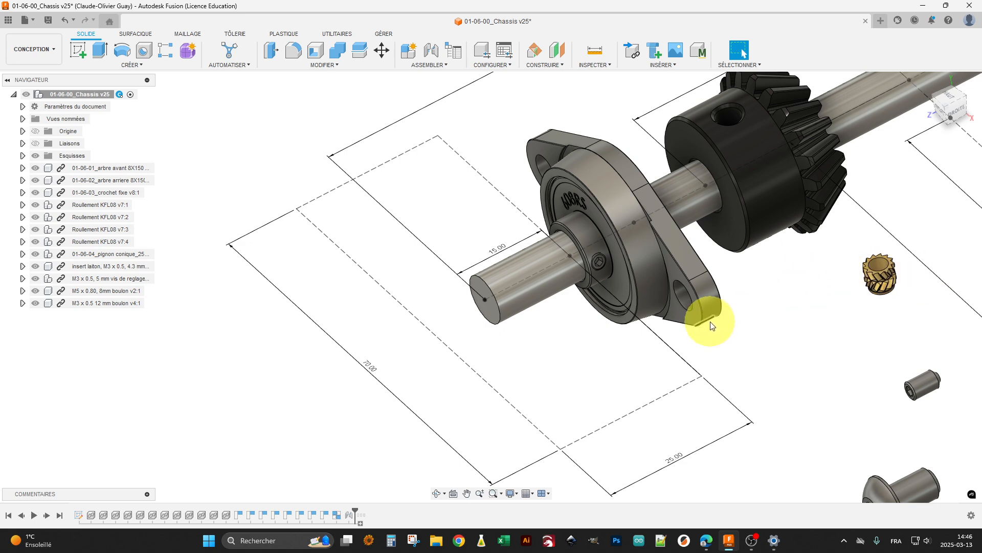
# Test the revolute joint by turning the flange bearing around the front shaft.
pyautogui.scroll(-5, 711, 326)
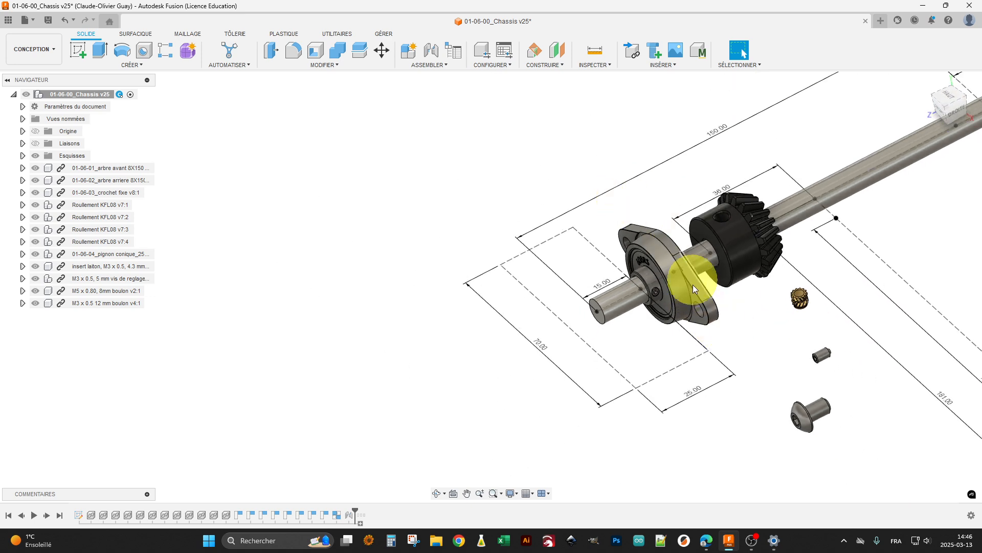
pyautogui.scroll(-5, 706, 335)
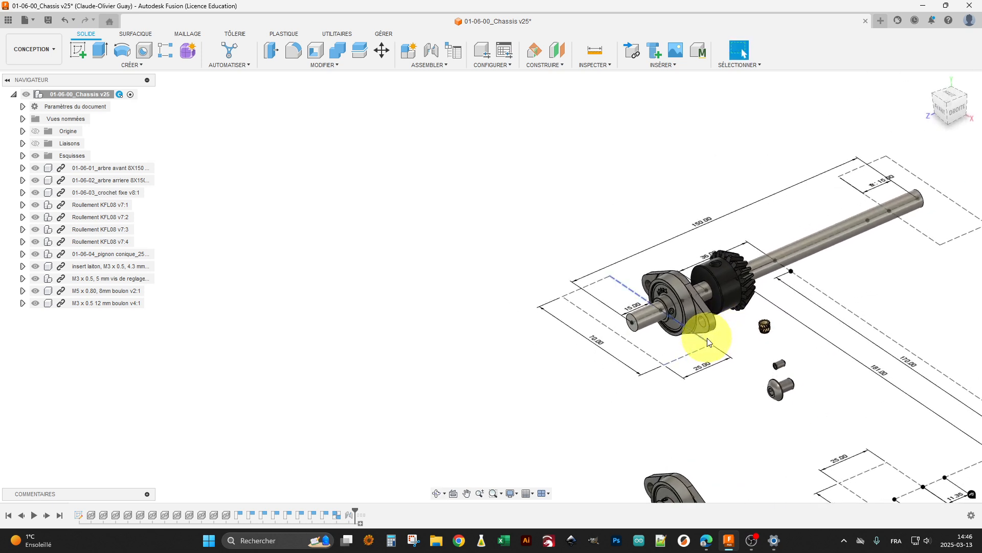
pyautogui.moveTo(699, 326)
pyautogui.mouseDown()
pyautogui.moveTo(670, 294)
pyautogui.moveTo(632, 311)
pyautogui.moveTo(638, 330)
pyautogui.moveTo(590, 329)
pyautogui.moveTo(690, 339)
pyautogui.mouseUp()
pyautogui.moveTo(713, 336); pyautogui.dragTo(574, 358, button='middle')
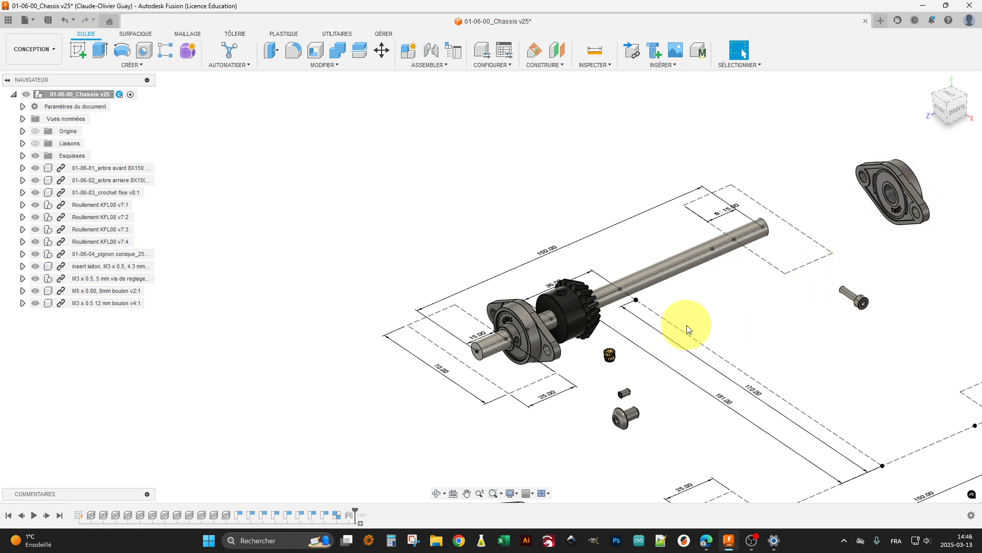
# Move the rear shaft point to point from its centre to the midpoint of the rear sketch line, capturing the position.
pyautogui.moveTo(783, 381); pyautogui.dragTo(639, 210, button='middle')
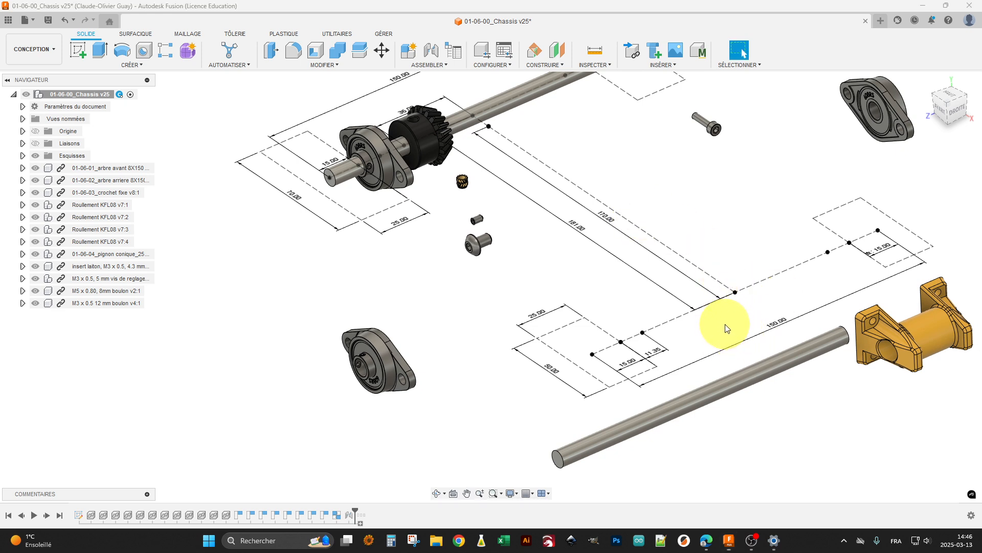
pyautogui.press('s')
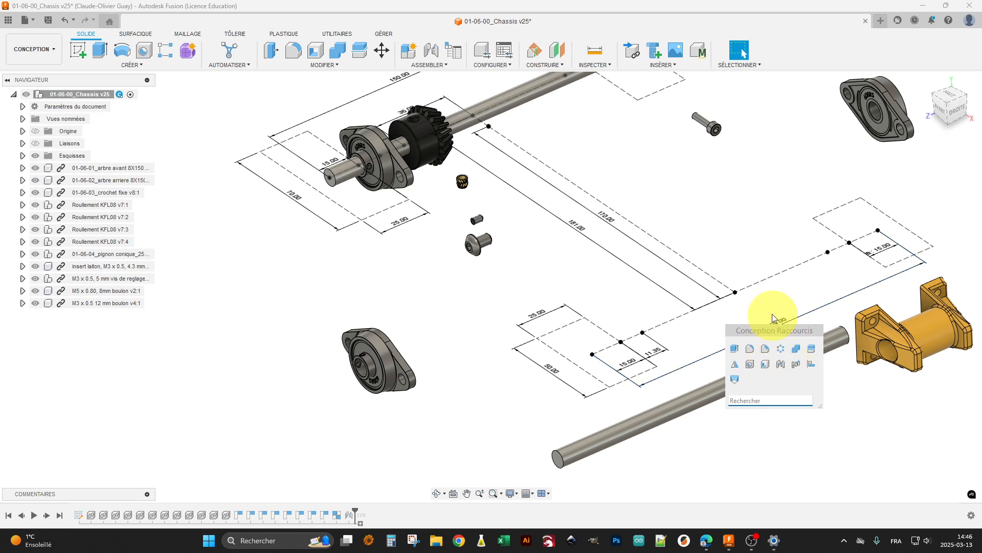
pyautogui.press('Escape')
pyautogui.press('m')
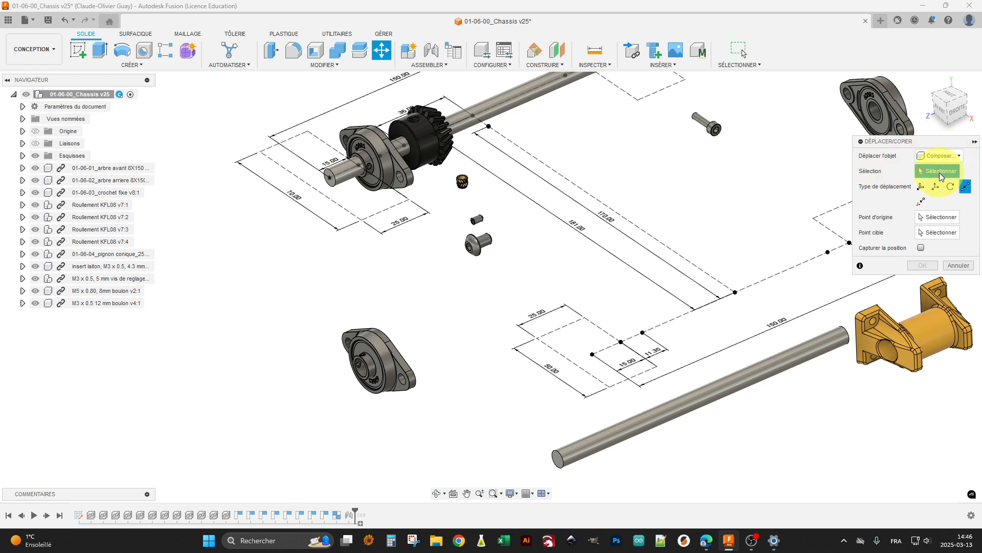
pyautogui.click(739, 376)
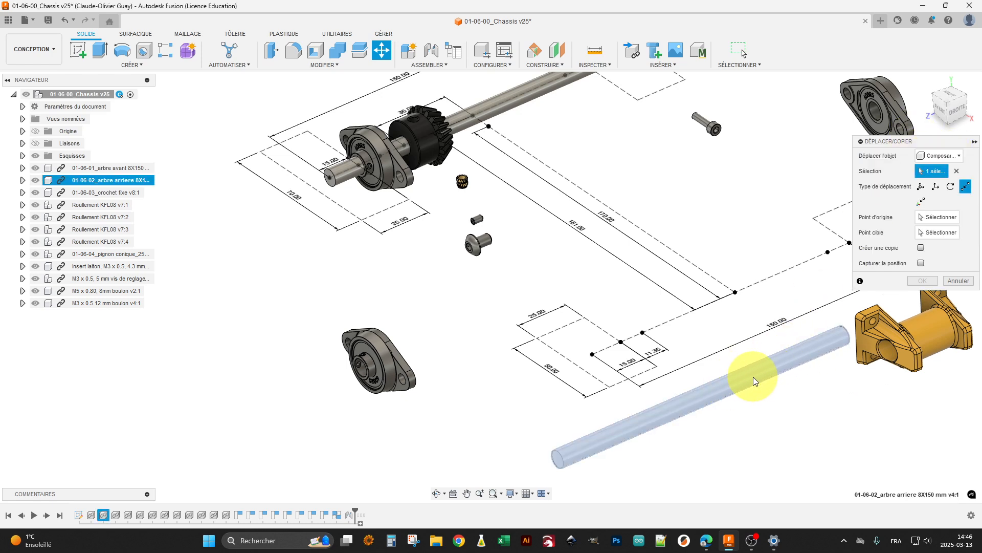
pyautogui.click(932, 218)
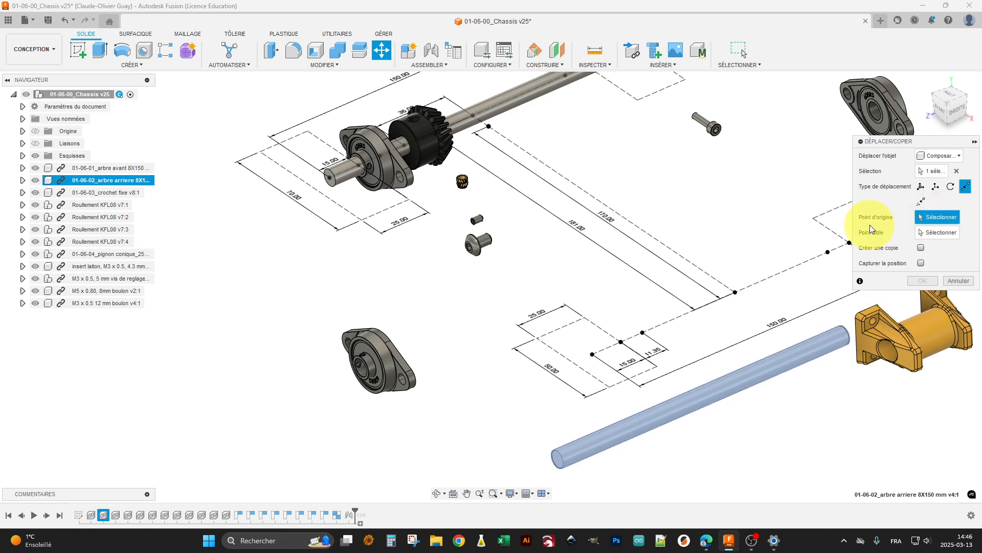
pyautogui.click(701, 394)
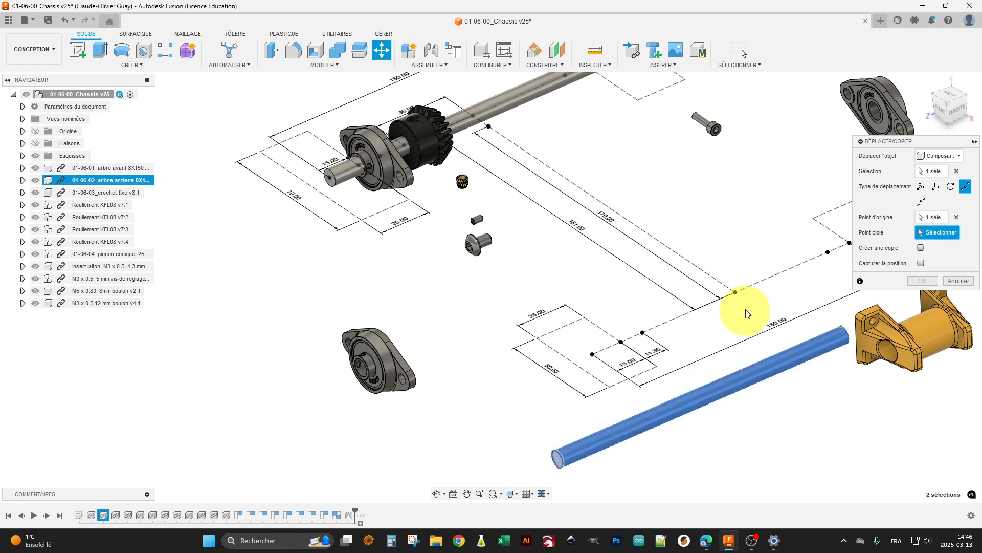
pyautogui.click(736, 292)
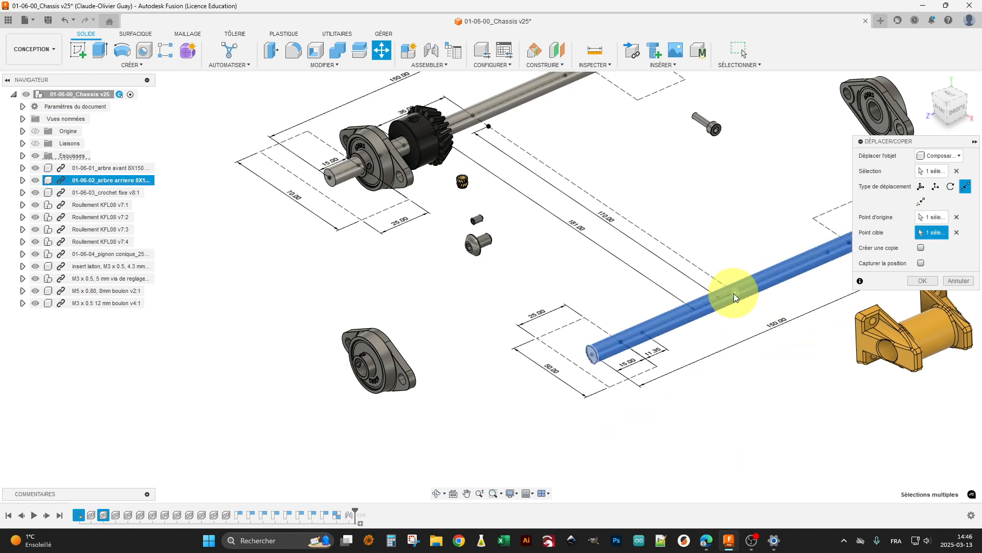
pyautogui.click(921, 264)
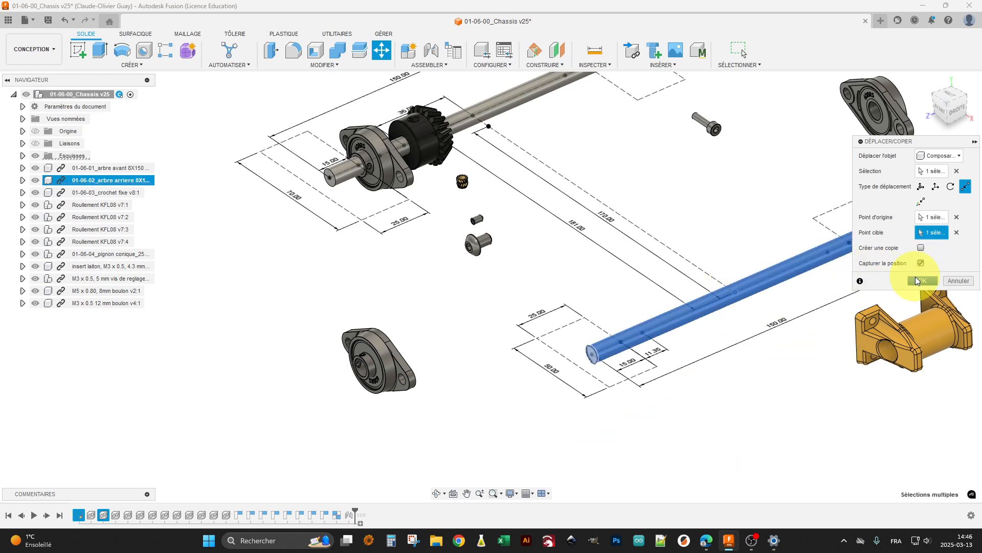
pyautogui.click(916, 280)
# Move the fixed hook bracket point to point from its central cylinder's centre to the rear shaft's midpoint, capturing the position.
pyautogui.press('m')
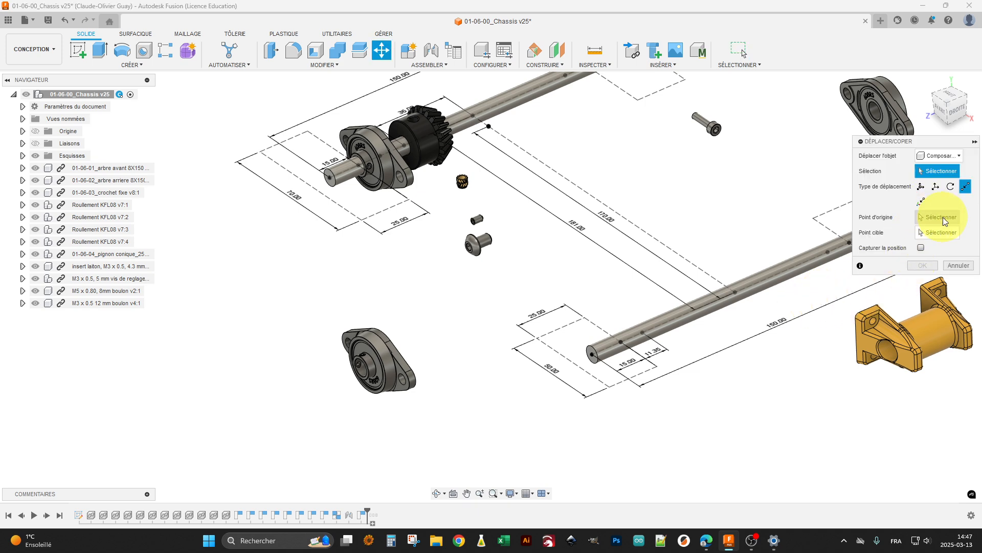
pyautogui.click(923, 330)
pyautogui.moveTo(931, 312); pyautogui.dragTo(699, 338, button='middle')
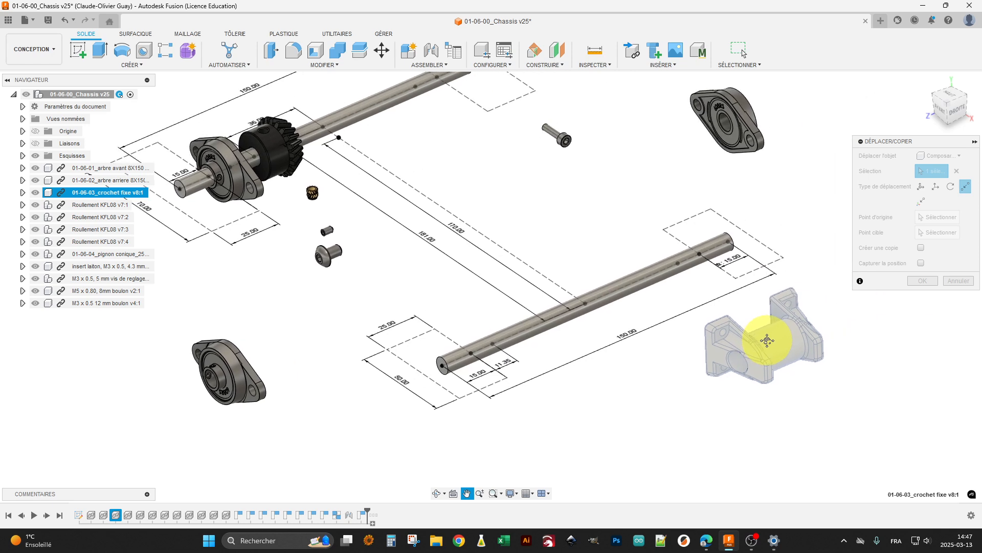
pyautogui.click(939, 214)
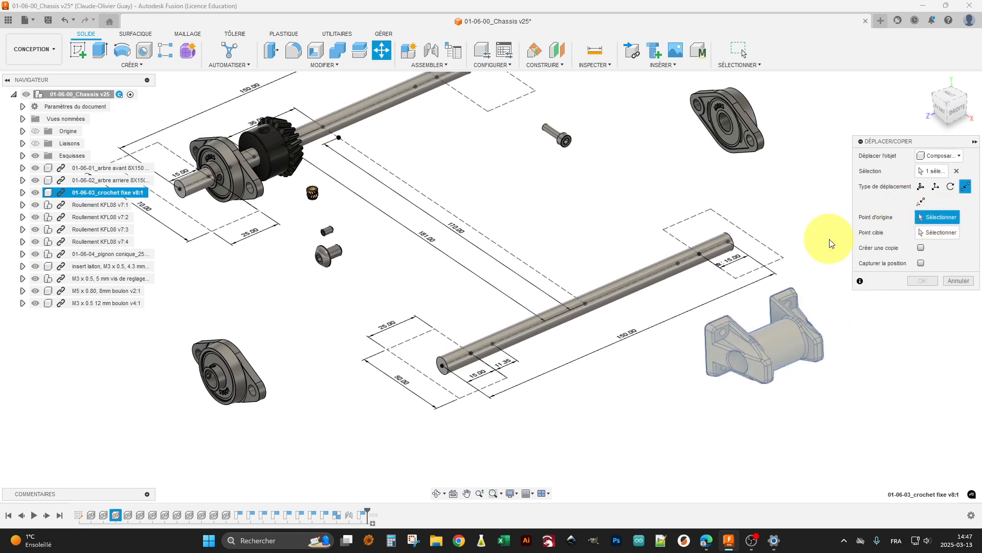
pyautogui.click(776, 346)
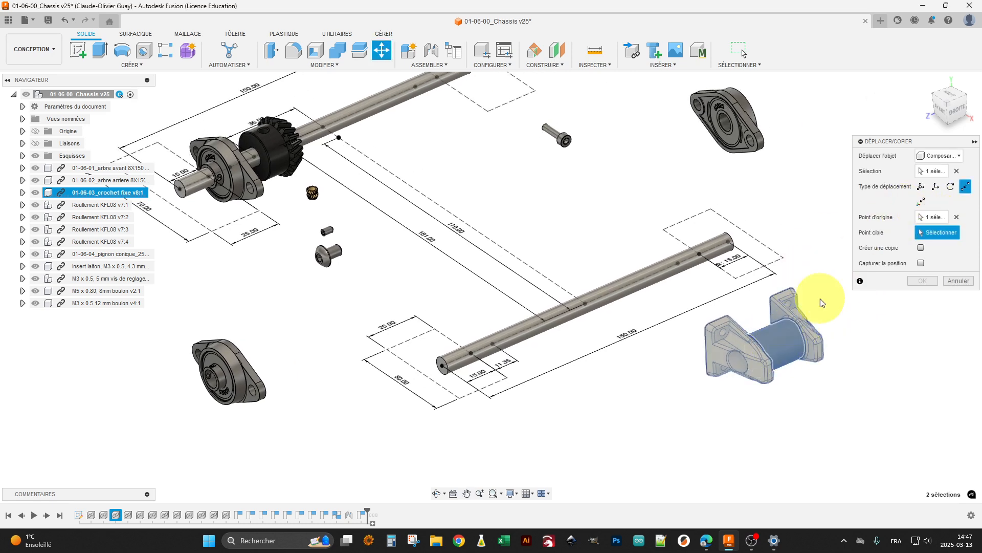
pyautogui.click(587, 302)
pyautogui.moveTo(644, 331); pyautogui.dragTo(783, 329, button='middle')
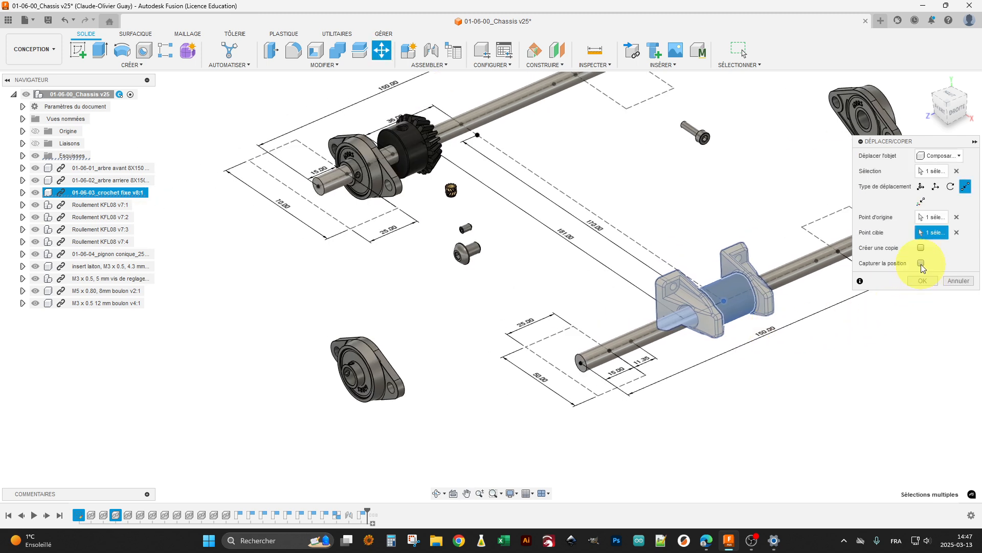
pyautogui.click(923, 280)
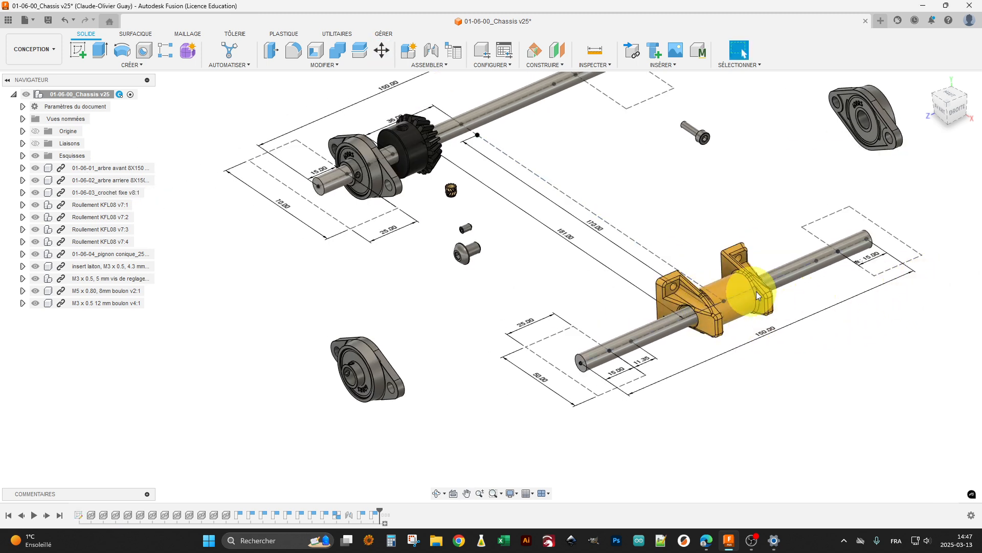
# Start a joint that seats the M5 x 0.80, 8 mm bolt by its head in a mounting hole of the front shaft's flange bearing.
pyautogui.keyDown('shift'); pyautogui.moveTo(627, 312); pyautogui.dragTo(680, 324, button='middle'); pyautogui.keyUp('shift')
pyautogui.moveTo(575, 390); pyautogui.dragTo(638, 384, button='middle')
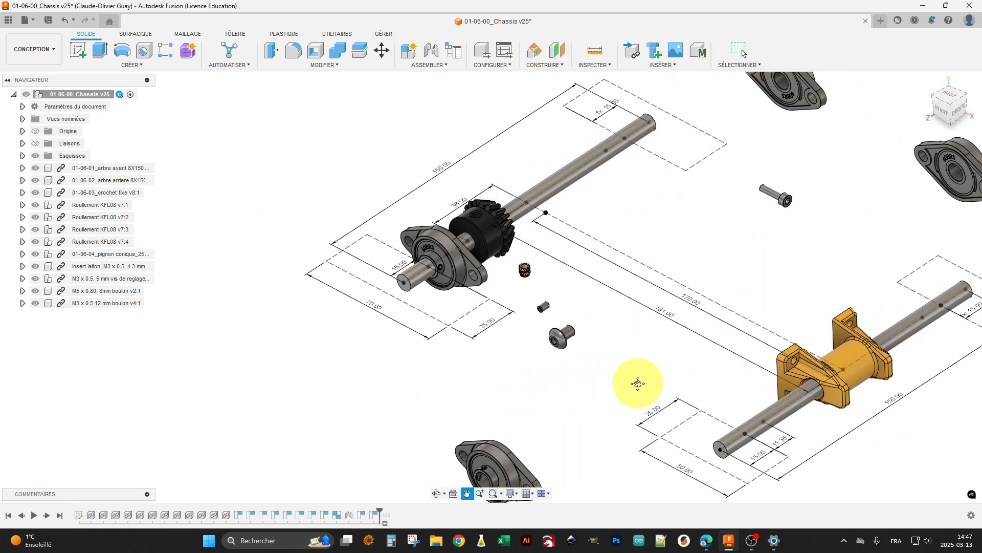
pyautogui.press('Escape')
pyautogui.scroll(5, 543, 345)
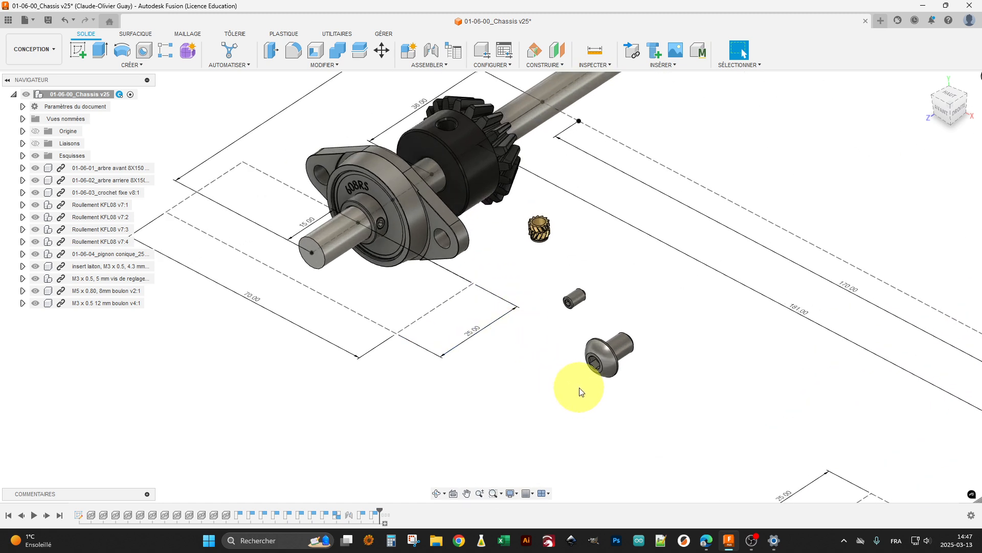
pyautogui.press('s')
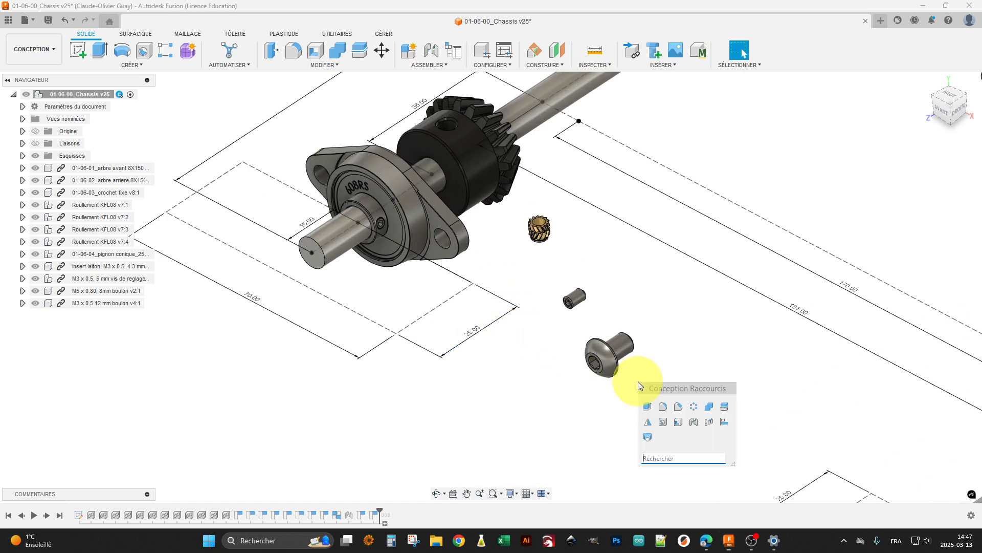
pyautogui.click(694, 423)
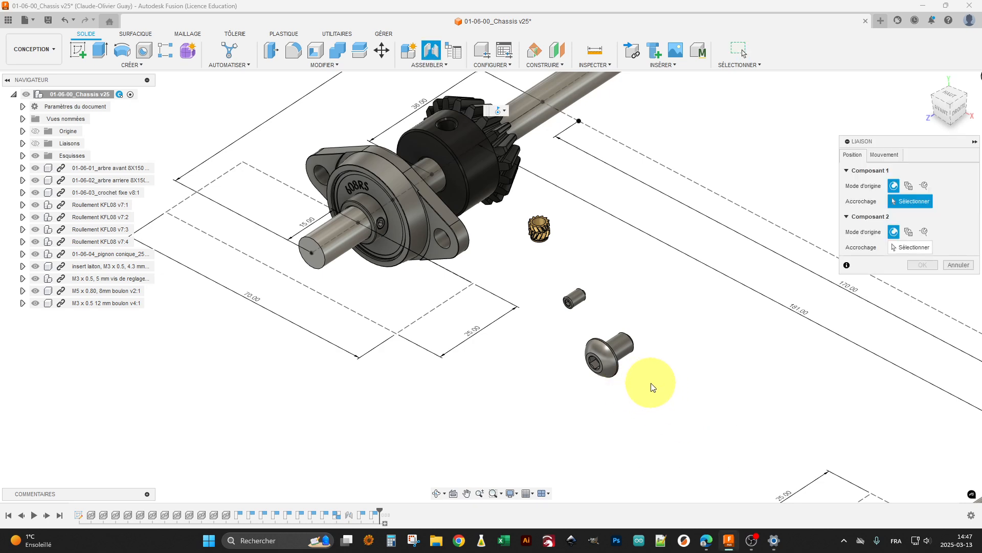
pyautogui.keyDown('shift'); pyautogui.moveTo(652, 388); pyautogui.dragTo(574, 370, button='middle'); pyautogui.keyUp('shift')
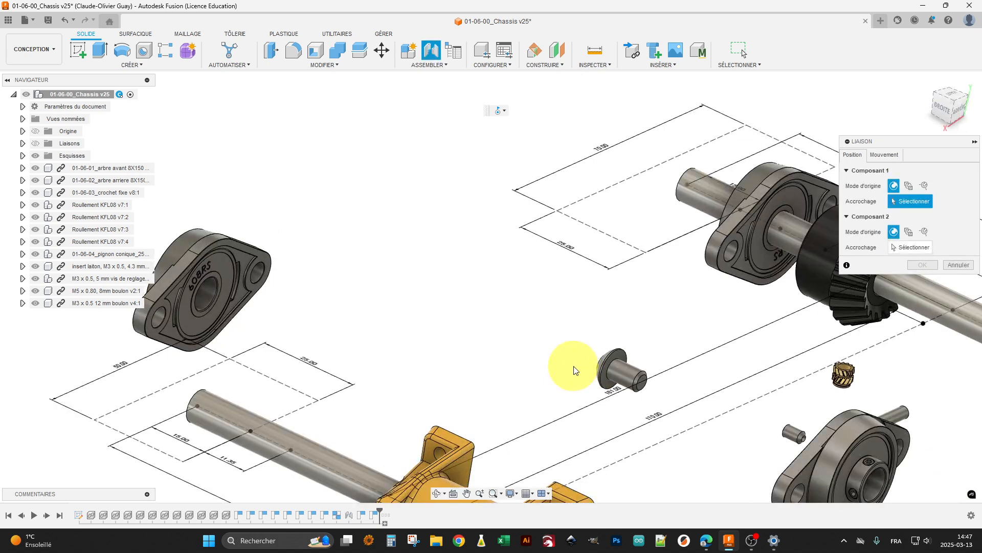
pyautogui.click(617, 357)
pyautogui.keyDown('shift'); pyautogui.moveTo(659, 322); pyautogui.dragTo(664, 281, button='middle'); pyautogui.keyUp('shift')
pyautogui.moveTo(600, 326); pyautogui.dragTo(697, 401, button='middle')
pyautogui.scroll(3, 653, 261)
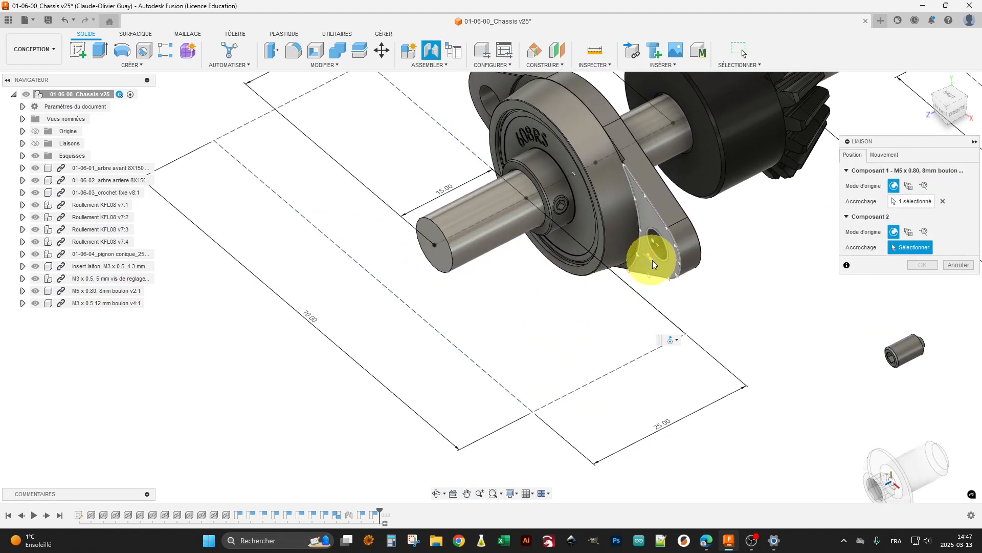
pyautogui.click(664, 259)
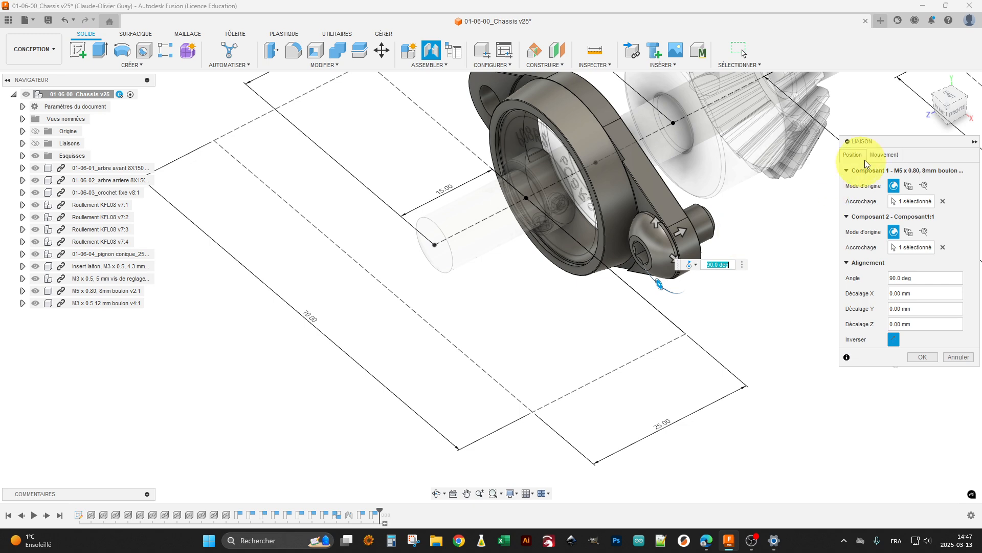
# Set the bolt joint's motion type to rigid and create the joint.
pyautogui.click(885, 154)
pyautogui.click(931, 171)
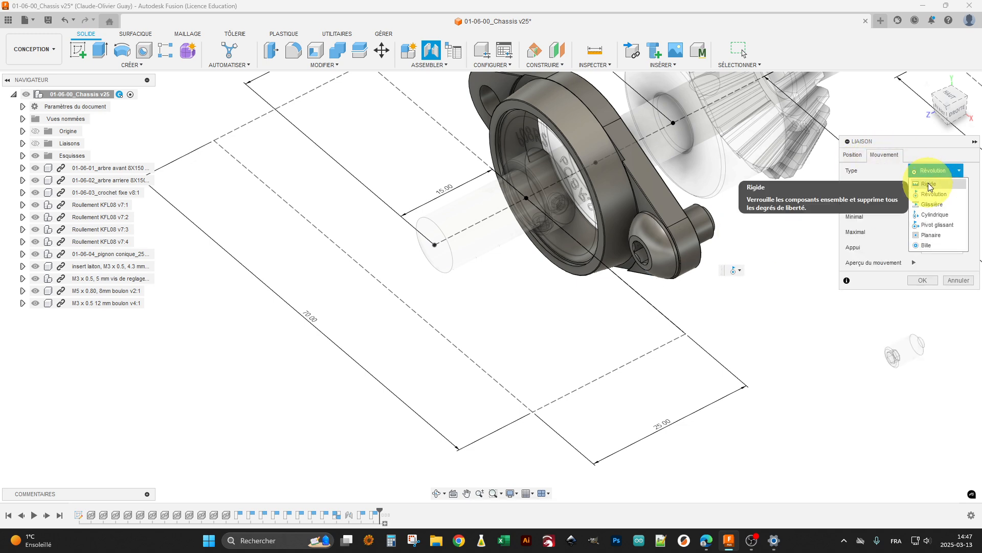
pyautogui.click(929, 183)
pyautogui.click(852, 156)
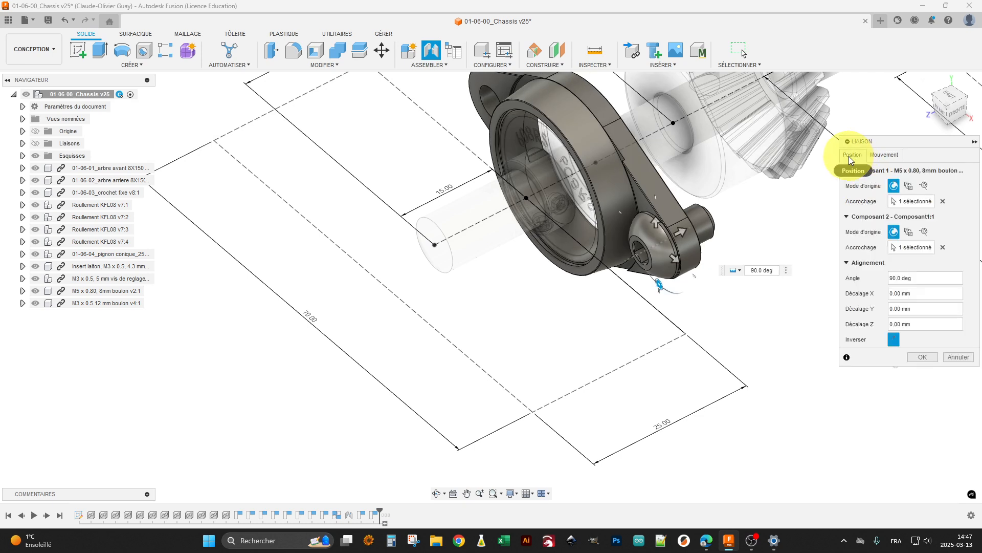
pyautogui.click(923, 359)
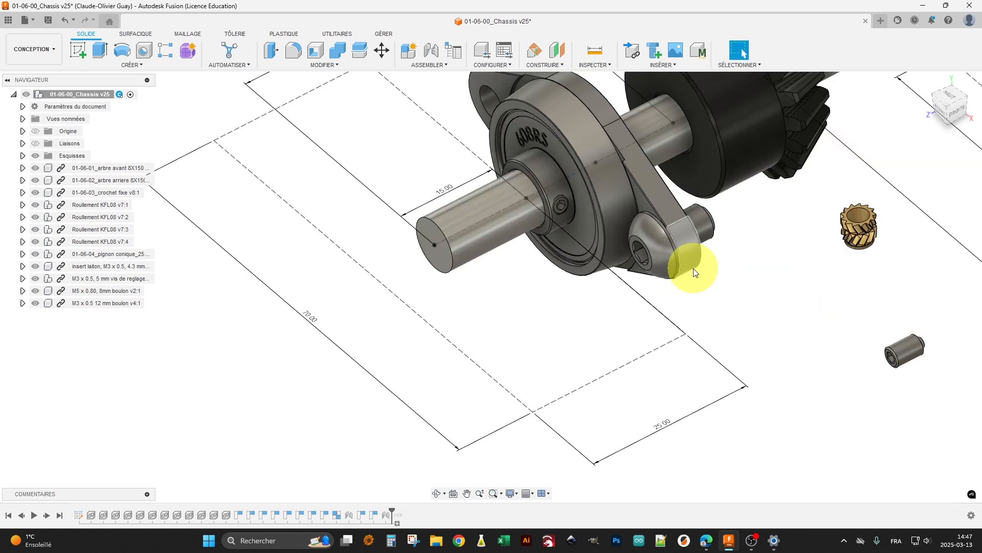
# Try duplicating the M5 bolt with its rigid joint into the mounted bearing's other hole and both holes of the loose bearing near the shaft's far end.
pyautogui.press('s')
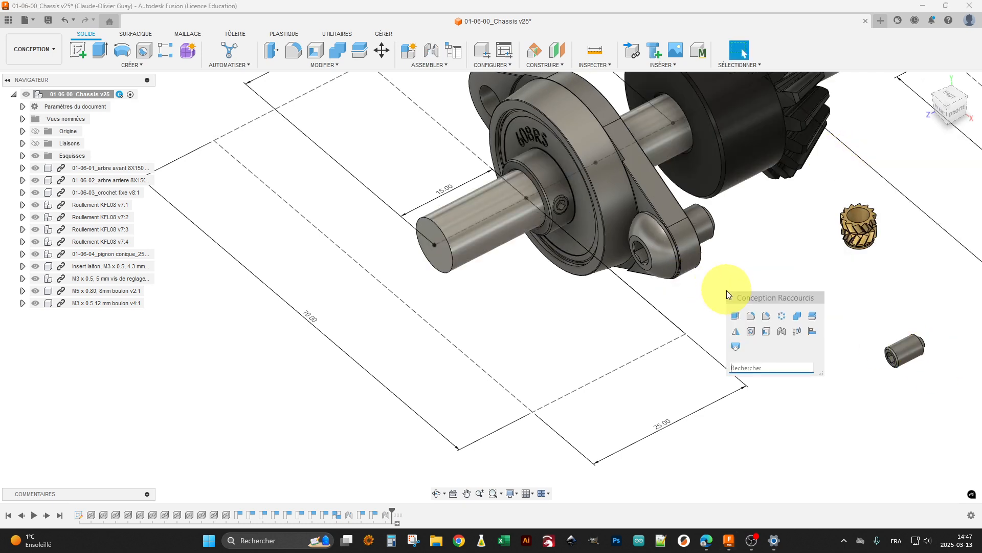
pyautogui.click(798, 332)
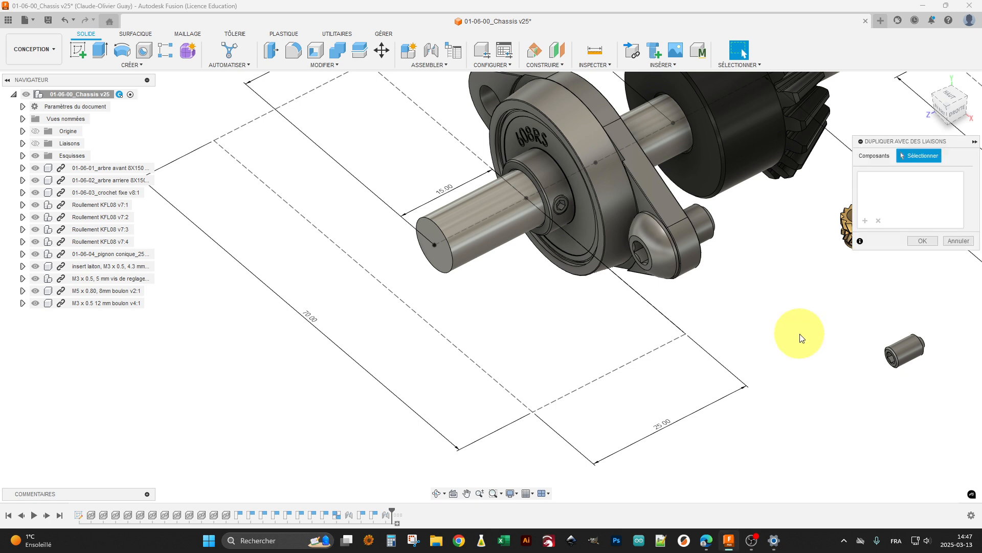
pyautogui.click(661, 246)
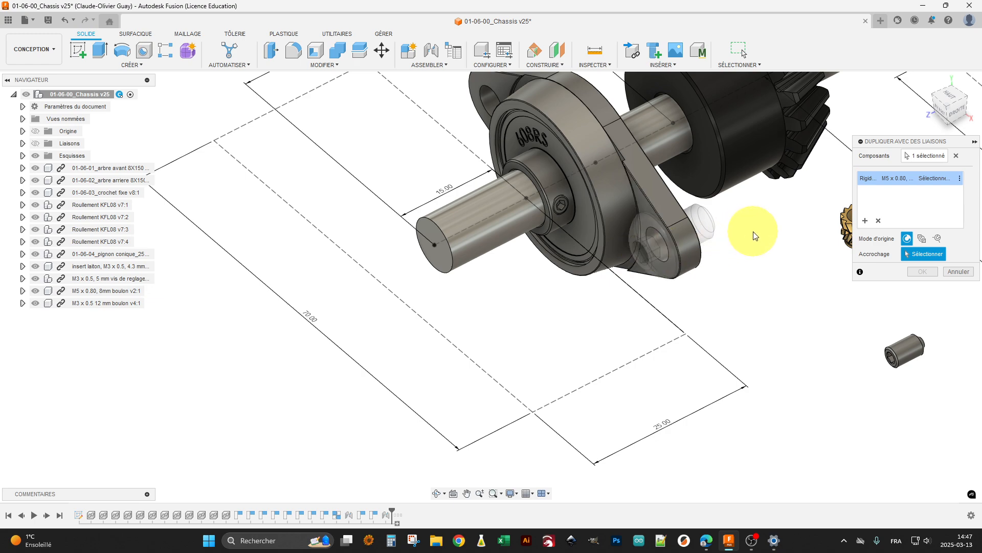
pyautogui.moveTo(653, 317)
pyautogui.keyDown('shift'); pyautogui.mouseDown(button='middle')
pyautogui.moveTo(681, 298)
pyautogui.moveTo(668, 307)
pyautogui.mouseUp(button='middle'); pyautogui.keyUp('shift')
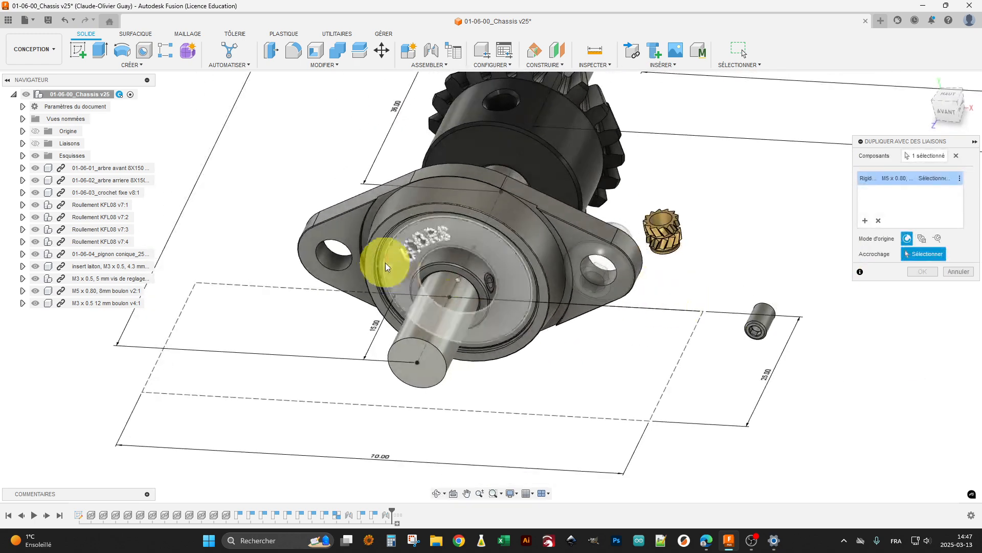
pyautogui.click(342, 244)
pyautogui.scroll(-3, 373, 272)
pyautogui.moveTo(627, 233); pyautogui.dragTo(538, 418, button='middle')
pyautogui.keyDown('shift'); pyautogui.moveTo(648, 398); pyautogui.dragTo(657, 131, button='middle'); pyautogui.keyUp('shift')
pyautogui.click(655, 129)
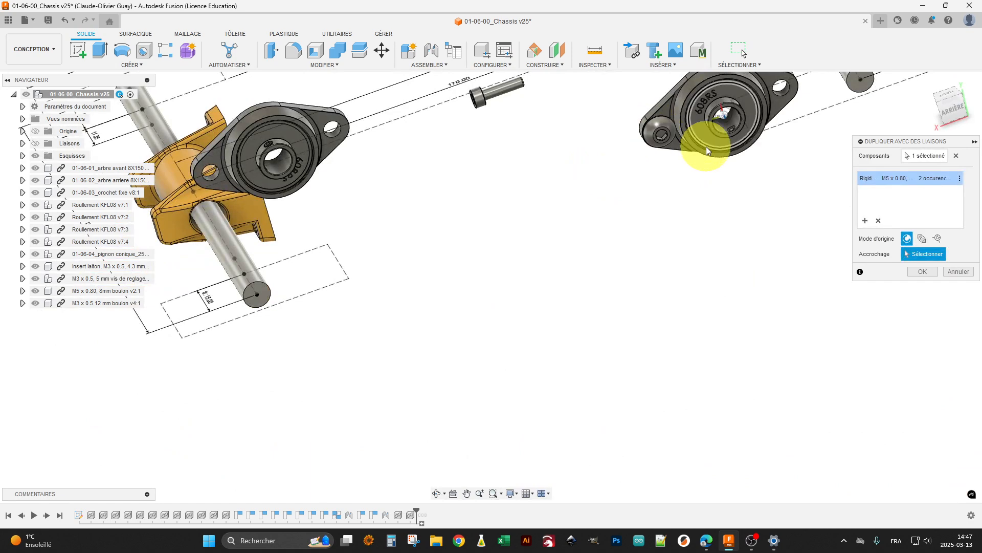
pyautogui.moveTo(787, 102); pyautogui.dragTo(720, 199, button='middle')
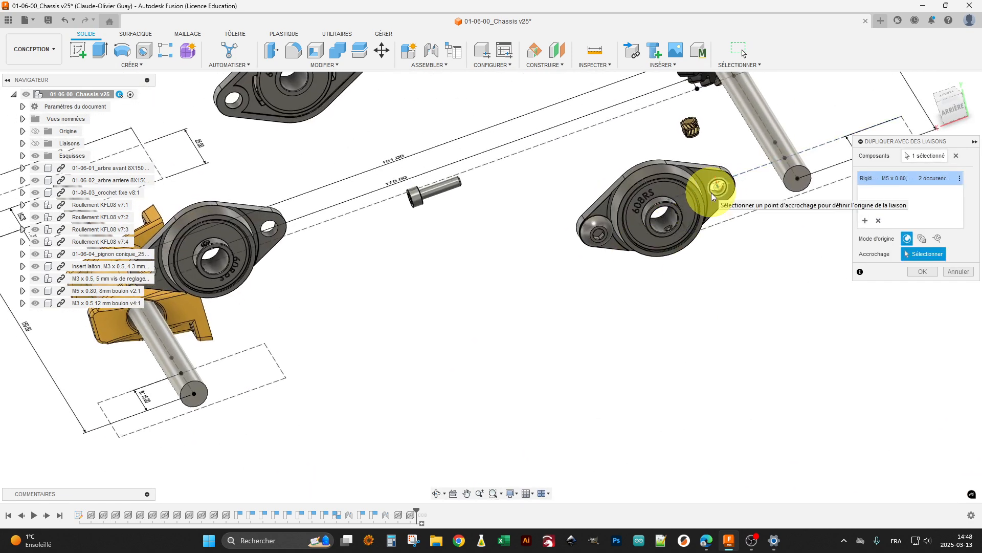
pyautogui.click(712, 192)
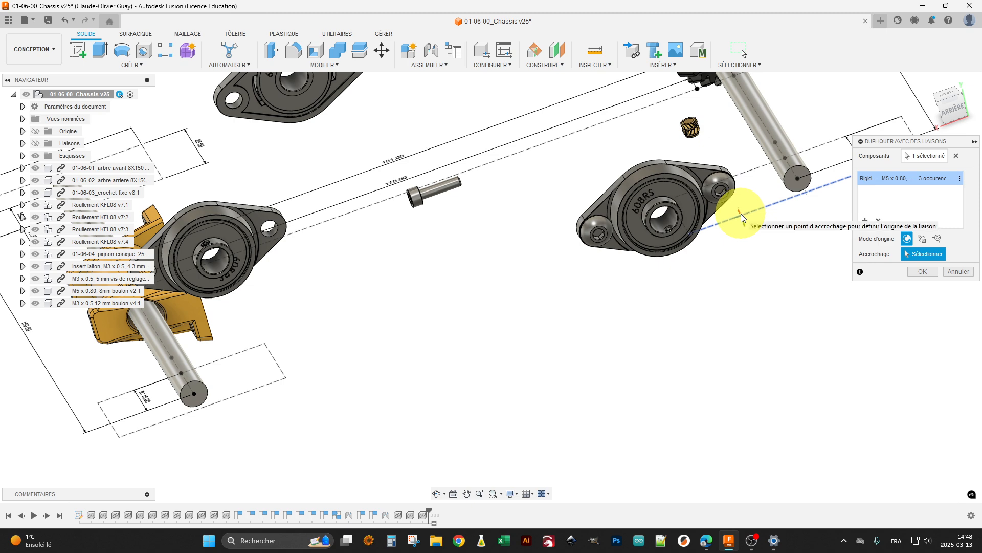
pyautogui.click(879, 221)
# Duplicate the M5 bolt with its rigid joint into the second mounting hole of the front shaft's mounted bearing.
pyautogui.keyDown('shift'); pyautogui.moveTo(584, 230); pyautogui.dragTo(745, 283, button='middle'); pyautogui.keyUp('shift')
pyautogui.scroll(3, 443, 272)
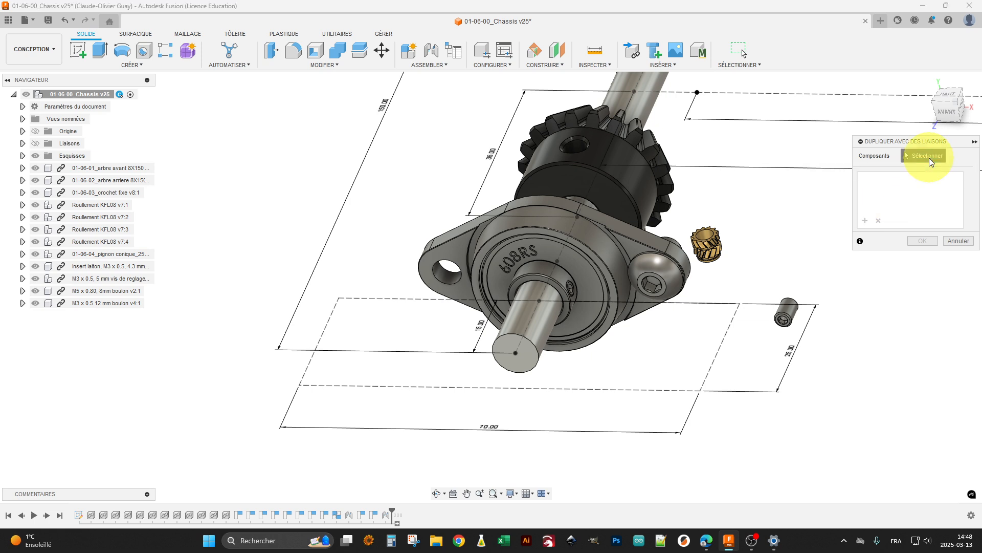
pyautogui.click(660, 263)
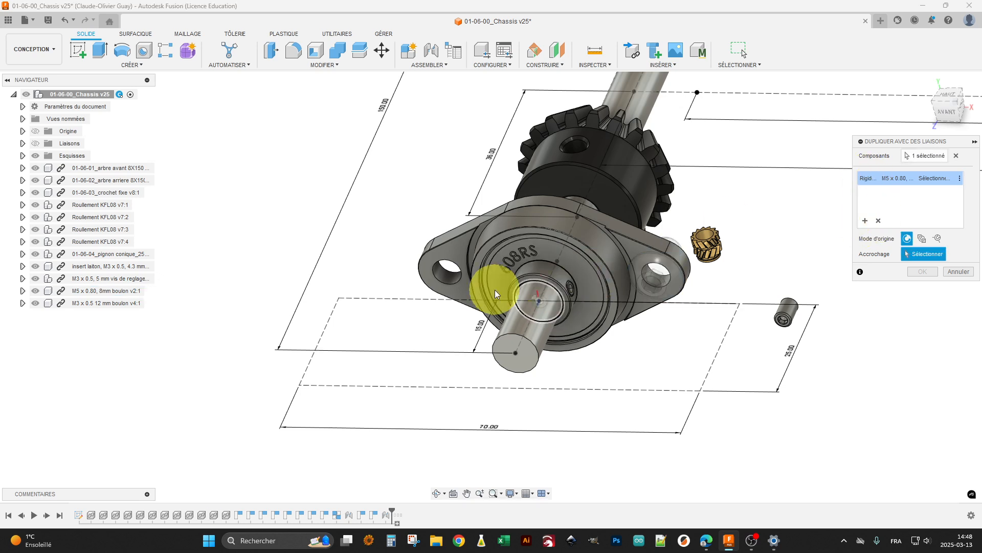
pyautogui.click(458, 268)
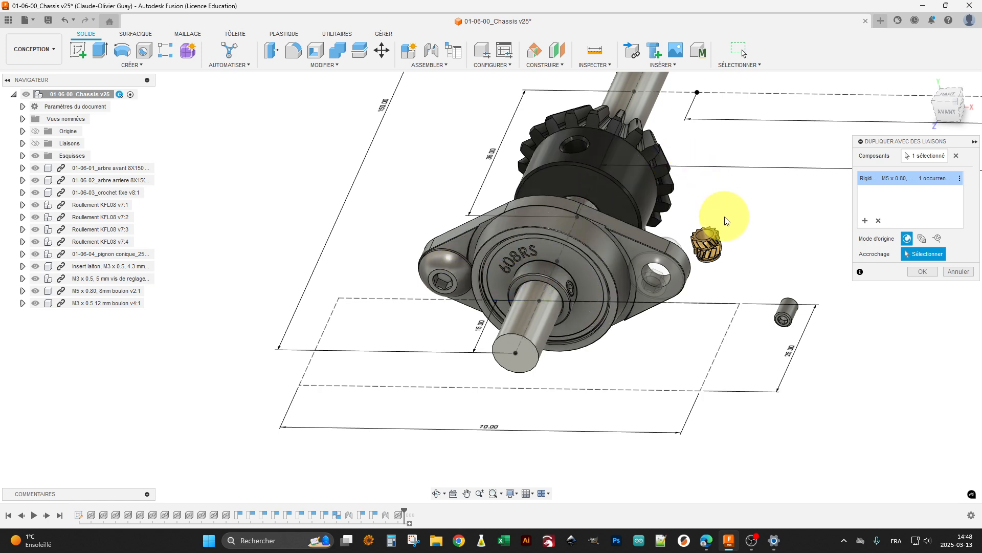
# Place another jointed copy of the M5 bolt in one mounting hole of the loose bearing in front of the shafts.
pyautogui.scroll(-2, 723, 214)
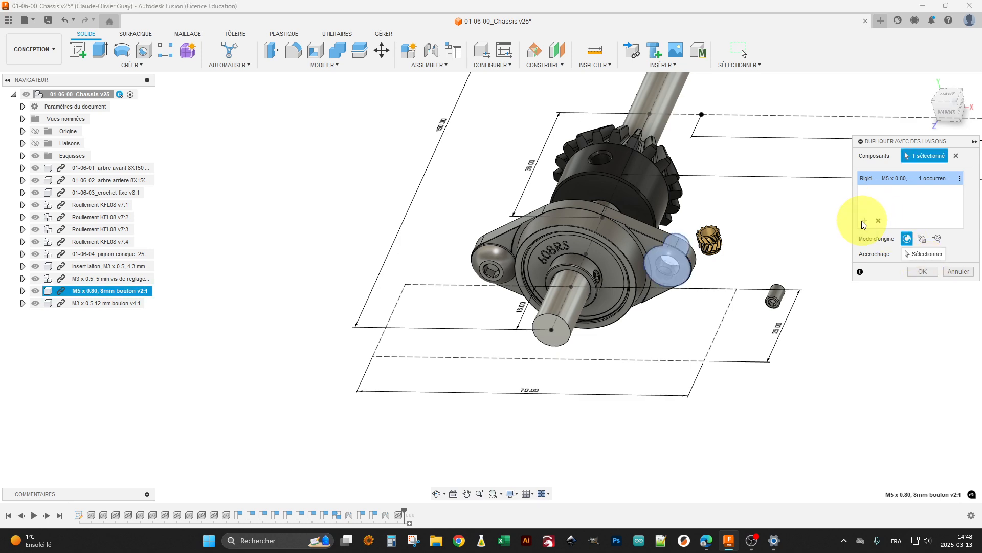
pyautogui.moveTo(816, 231); pyautogui.dragTo(820, 137, button='middle')
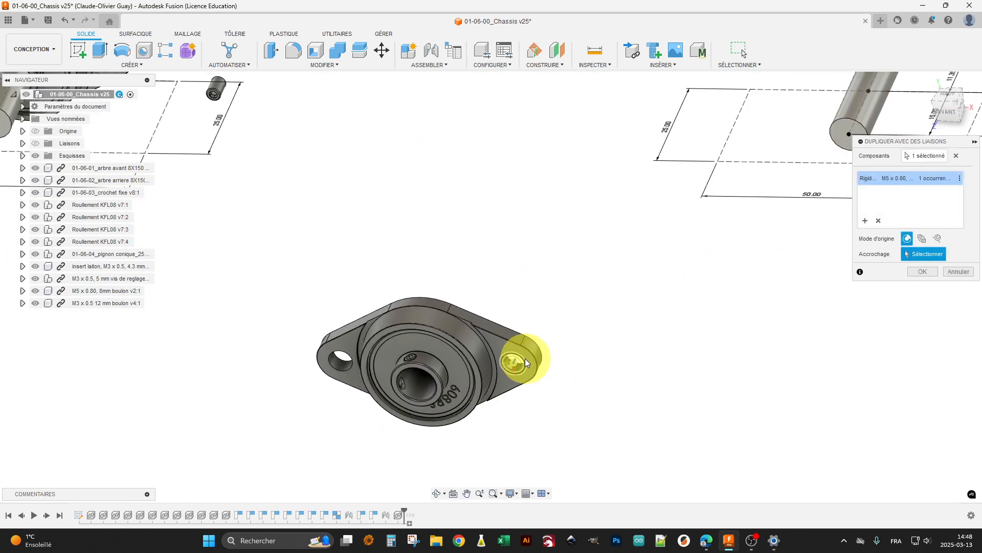
pyautogui.click(524, 358)
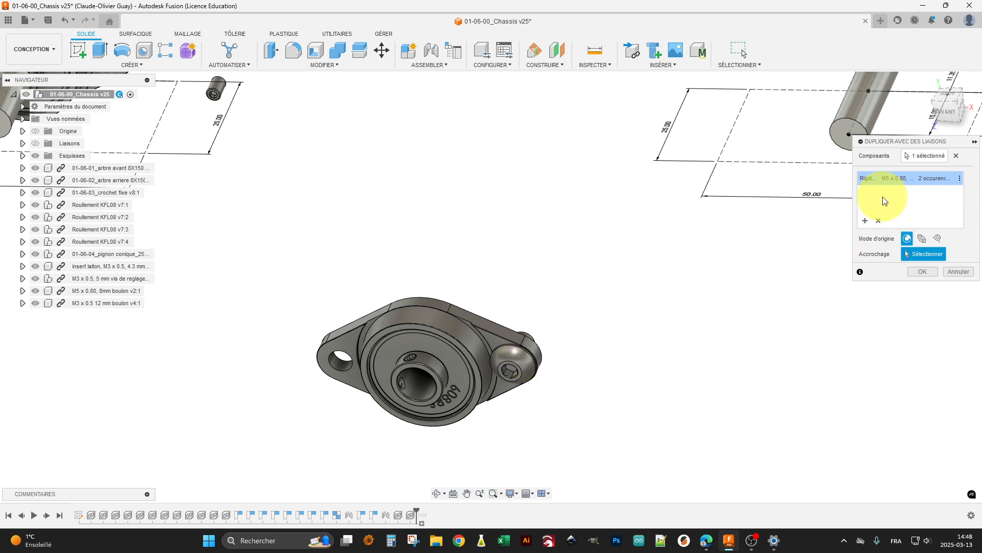
pyautogui.scroll(-2, 565, 250)
pyautogui.moveTo(445, 244); pyautogui.dragTo(737, 397, button='middle')
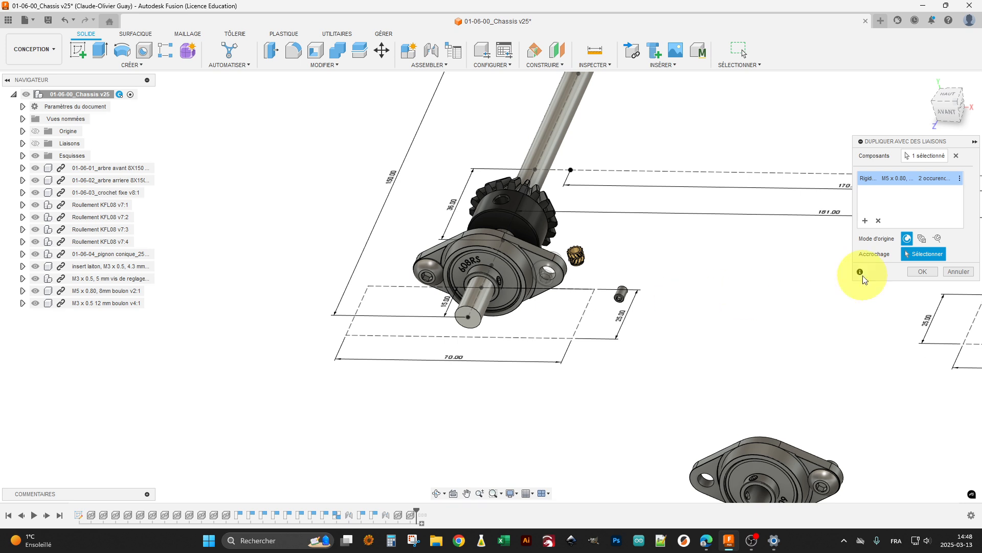
pyautogui.moveTo(878, 280); pyautogui.dragTo(486, 401, button='middle')
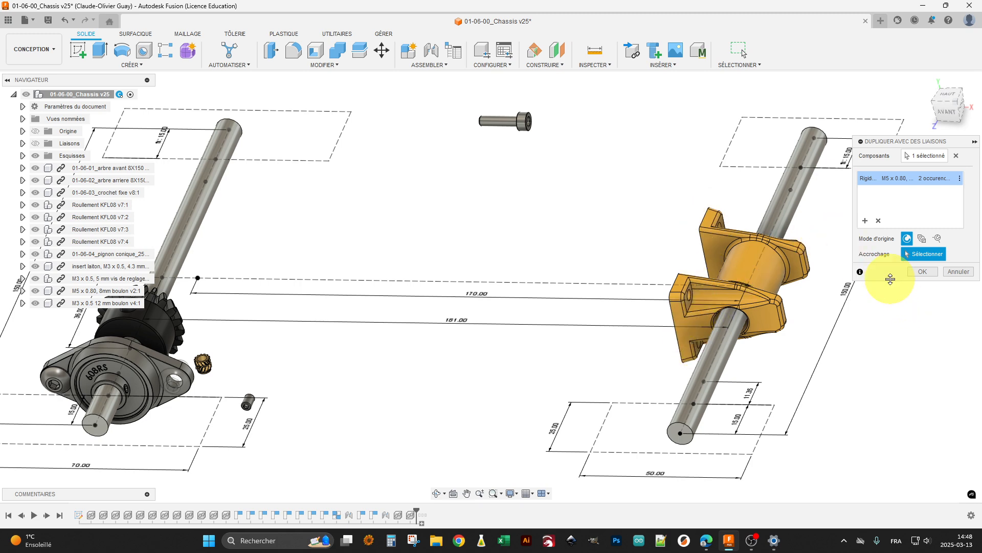
pyautogui.scroll(-2, 395, 274)
pyautogui.moveTo(394, 274); pyautogui.dragTo(537, 285, button='middle')
pyautogui.scroll(-1, 532, 328)
pyautogui.scroll(-1, 533, 319)
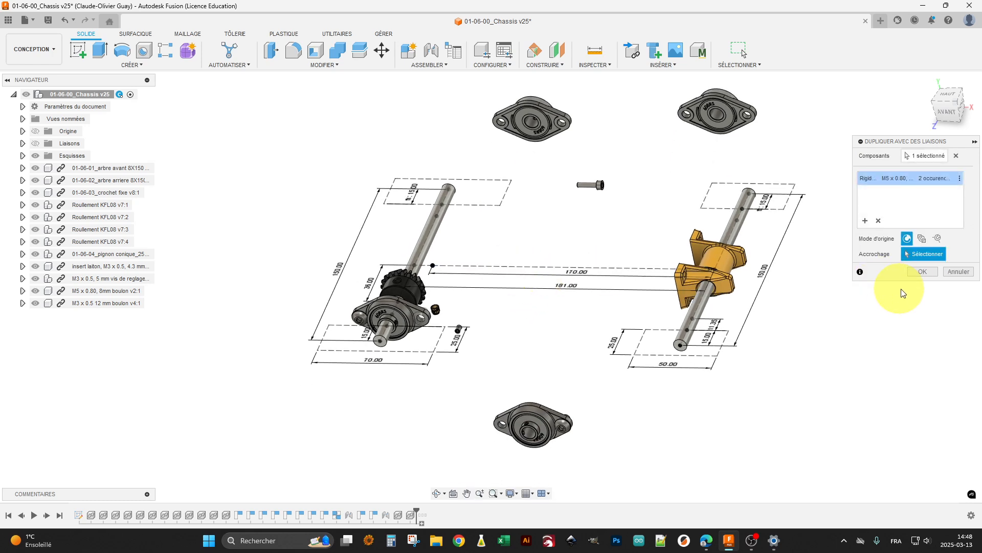